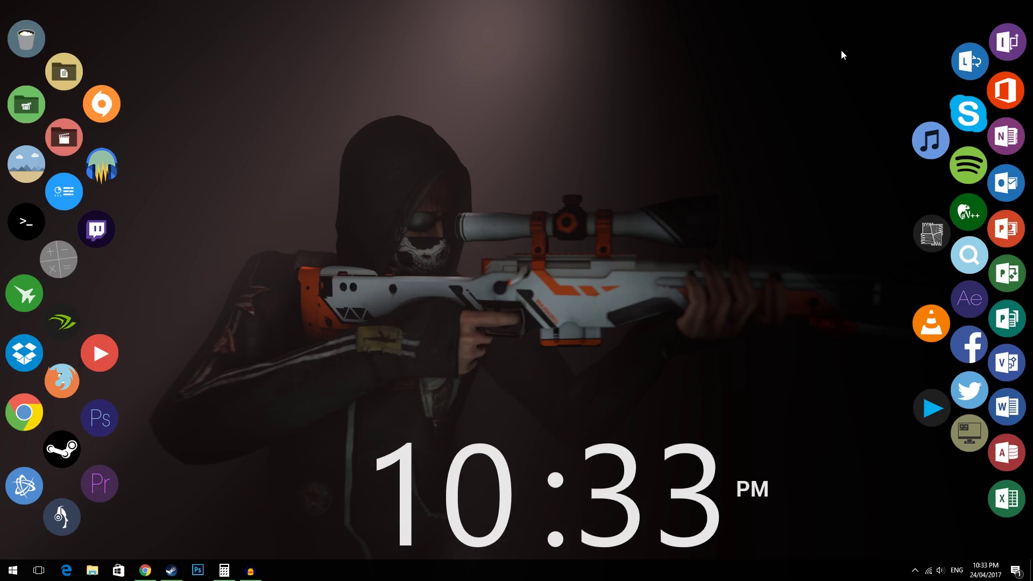
left_click(145, 570)
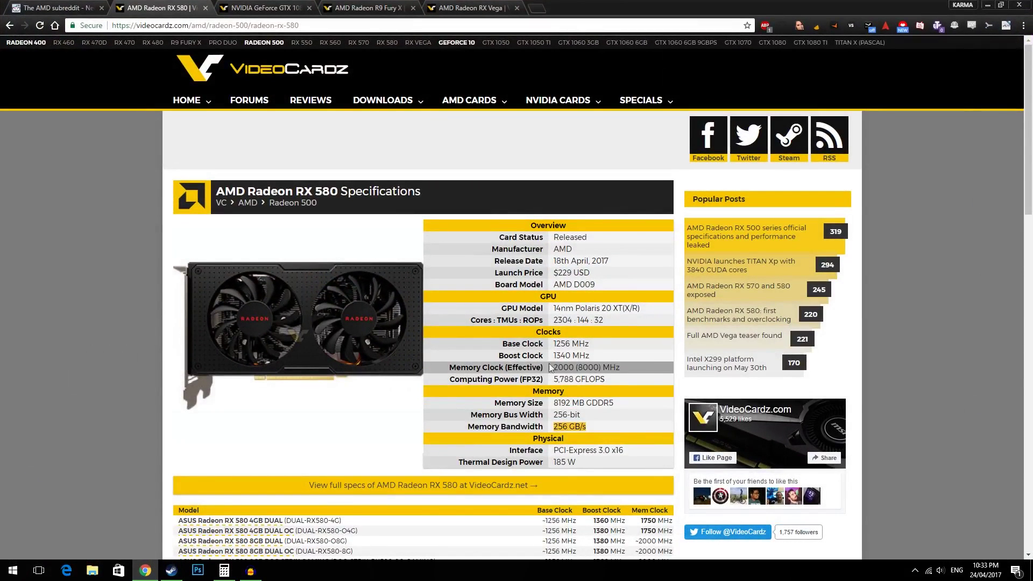
left_click(633, 402)
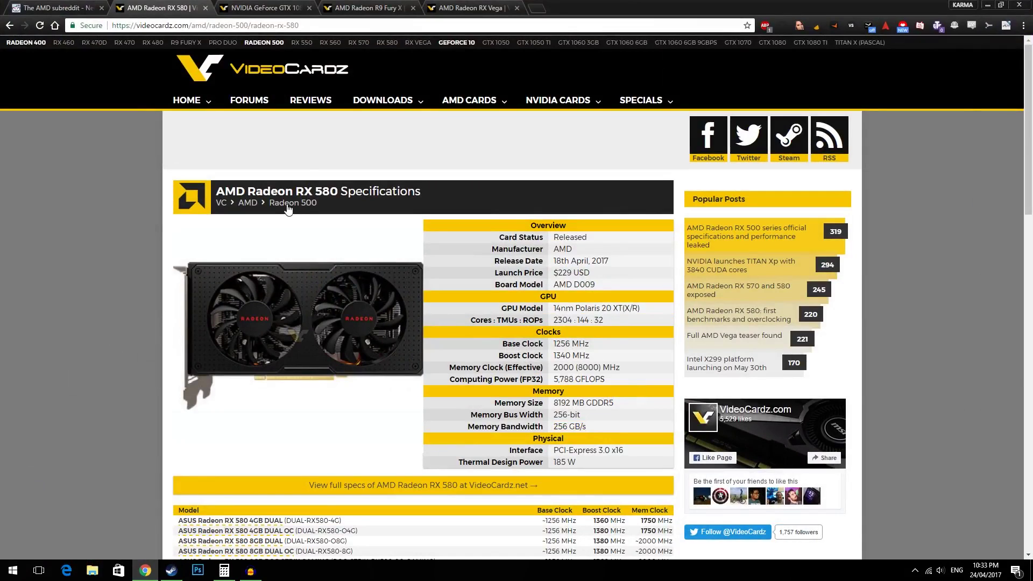
key("ctrl+Tab")
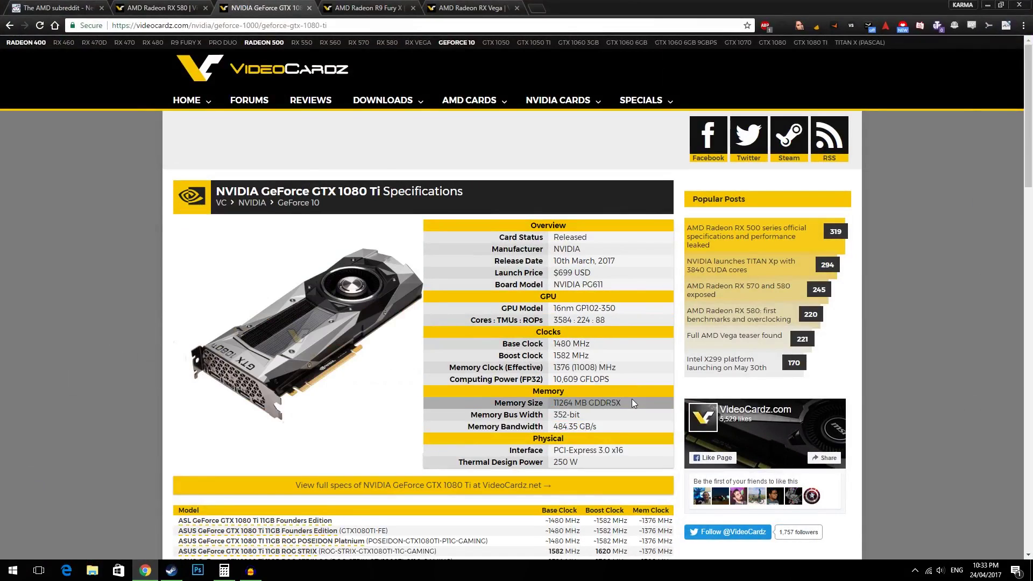
left_click(341, 6)
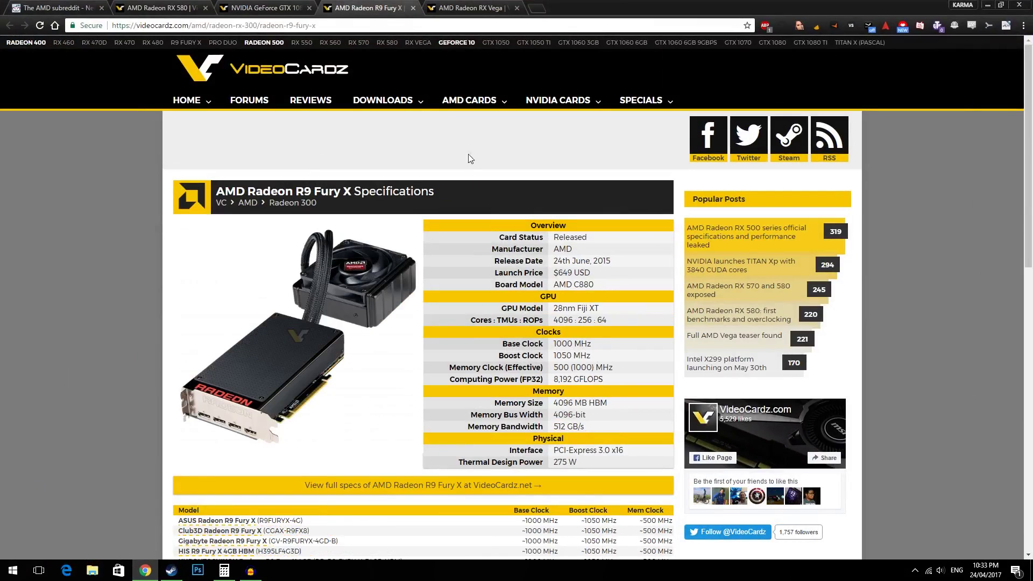
left_click(475, 8)
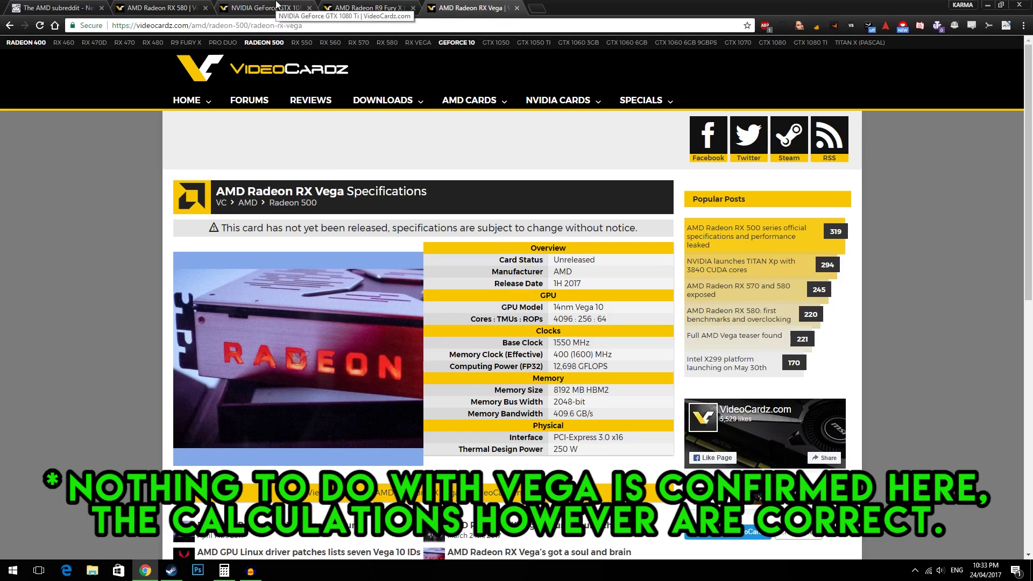
left_click(156, 8)
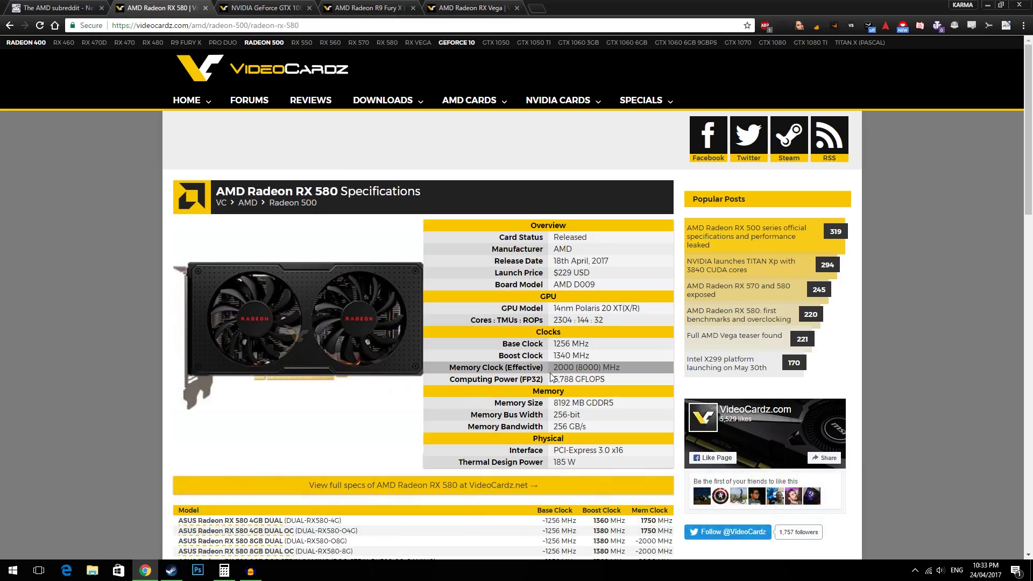
left_click_drag(553, 367, 572, 368)
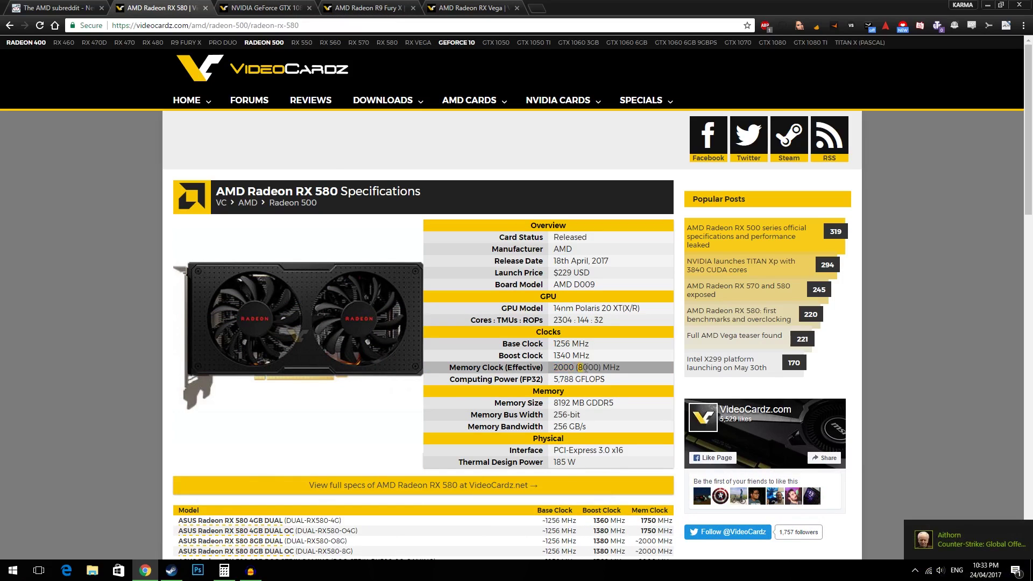
left_click_drag(580, 367, 600, 371)
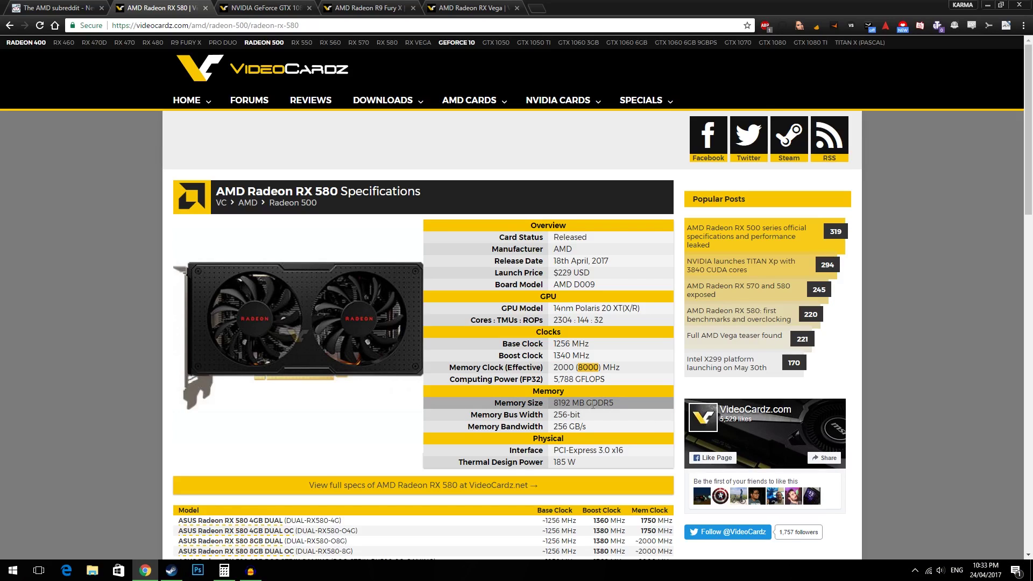
mouse_move(592, 405)
left_mouse_down()
mouse_move(616, 404)
mouse_move(607, 404)
left_mouse_up()
left_click(601, 405)
left_click_drag(553, 367, 575, 367)
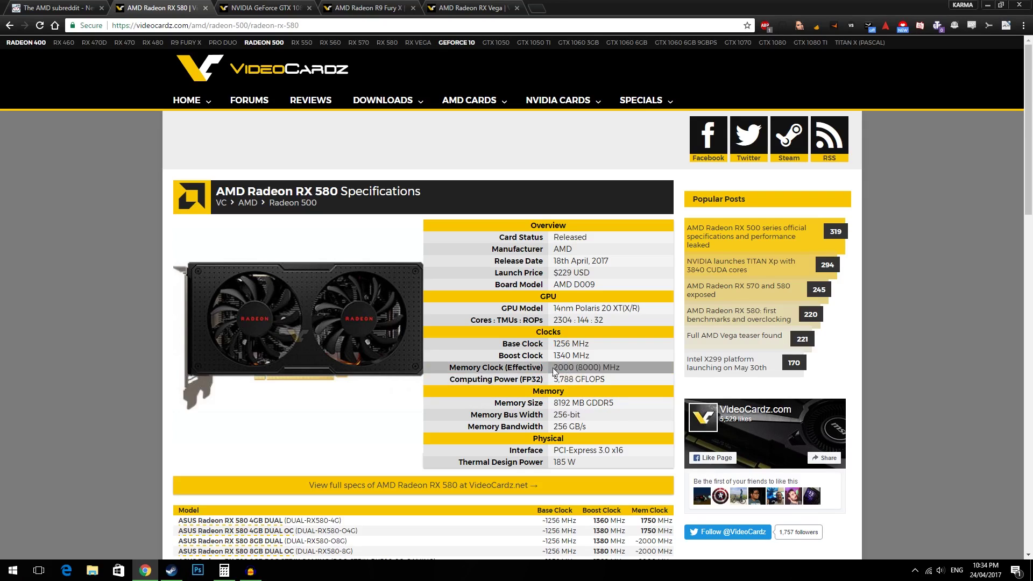
left_click_drag(554, 367, 575, 367)
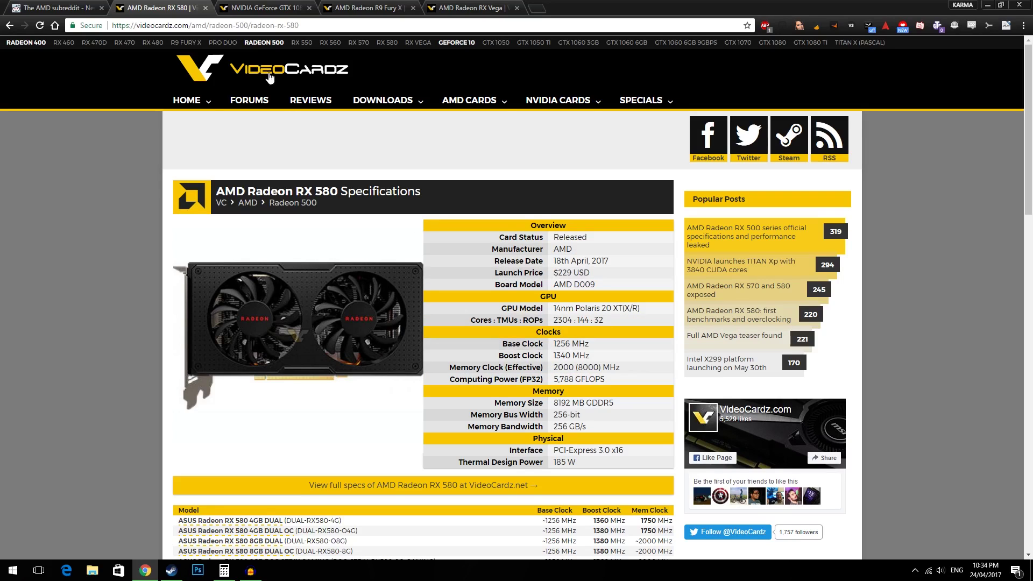
left_click(263, 8)
left_click(369, 6)
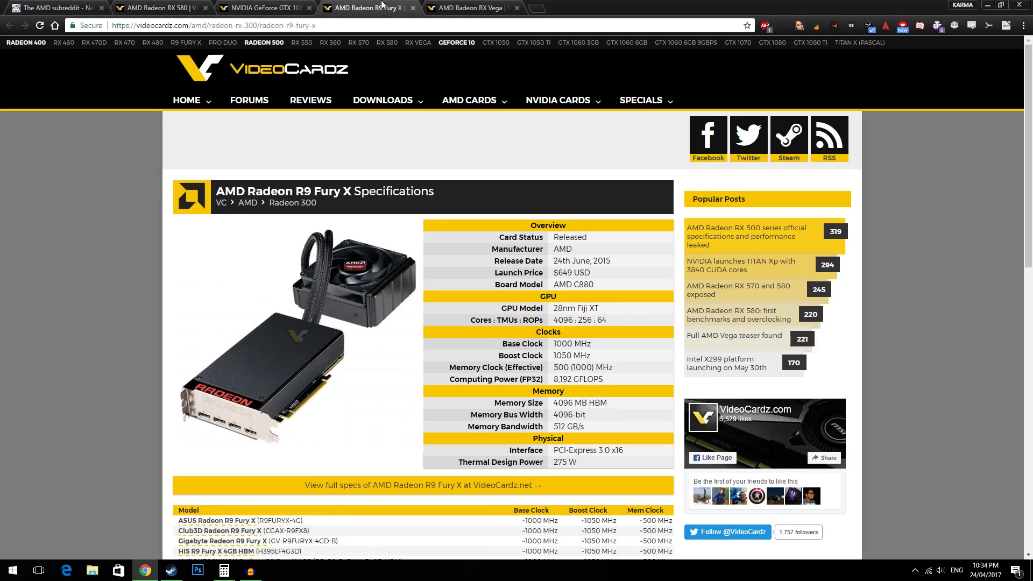
left_click(478, 6)
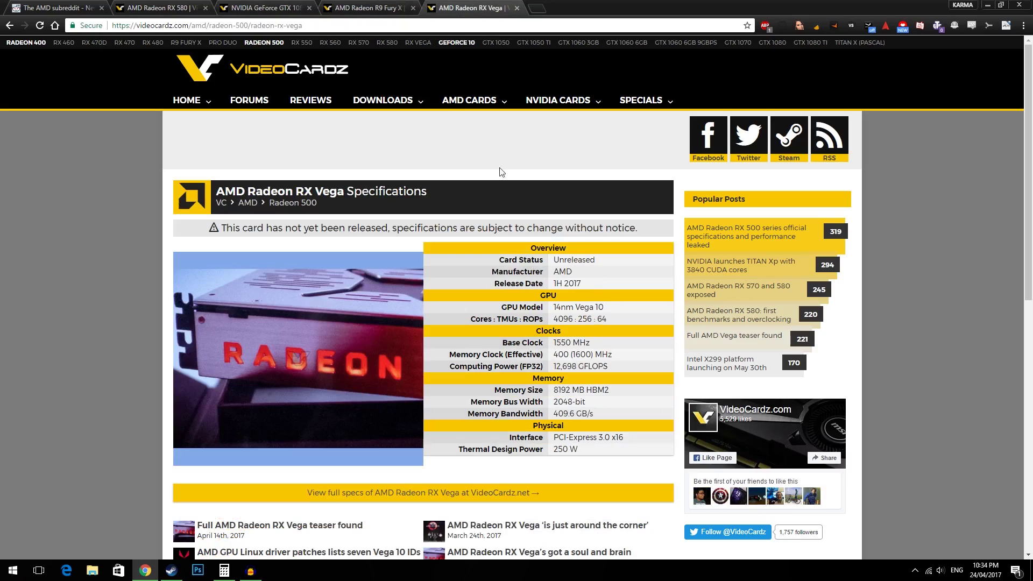
left_click(249, 4)
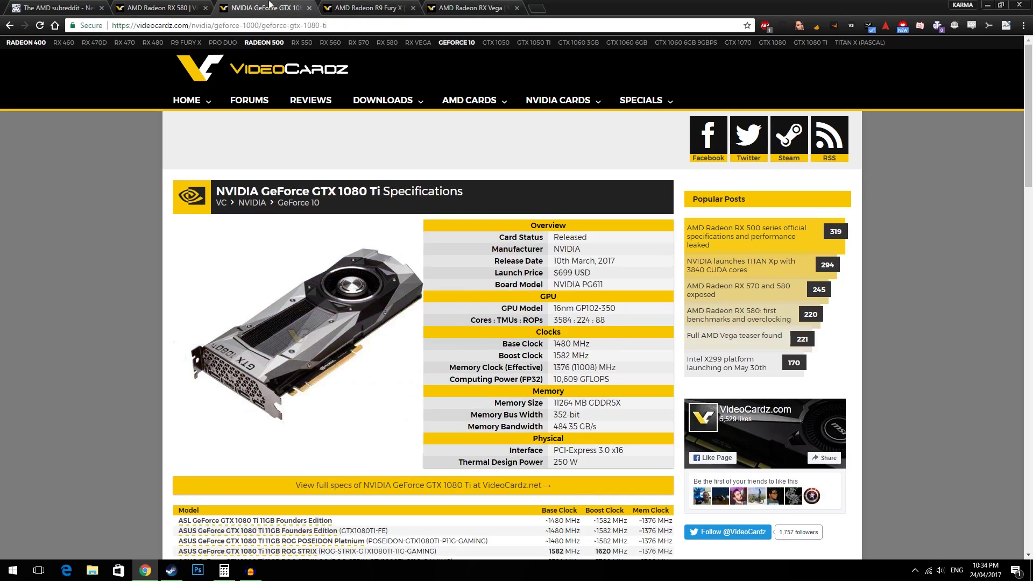
left_click(153, 10)
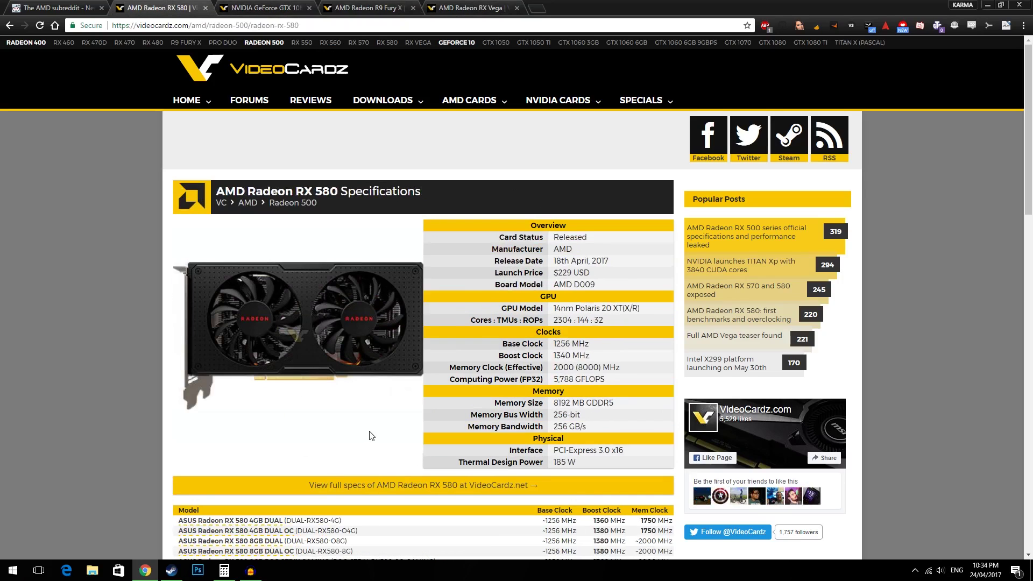
Step: Compute 2000 ÷ 2 × 8 = 8,000 in Calculator for the RX 580, then clear it
left_click(236, 572)
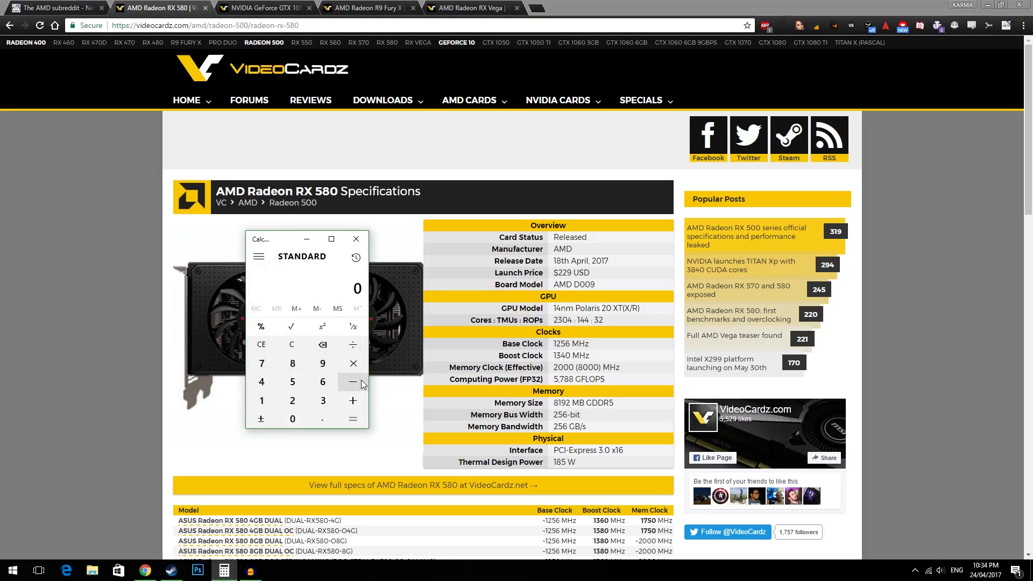
type("2000")
key("slash")
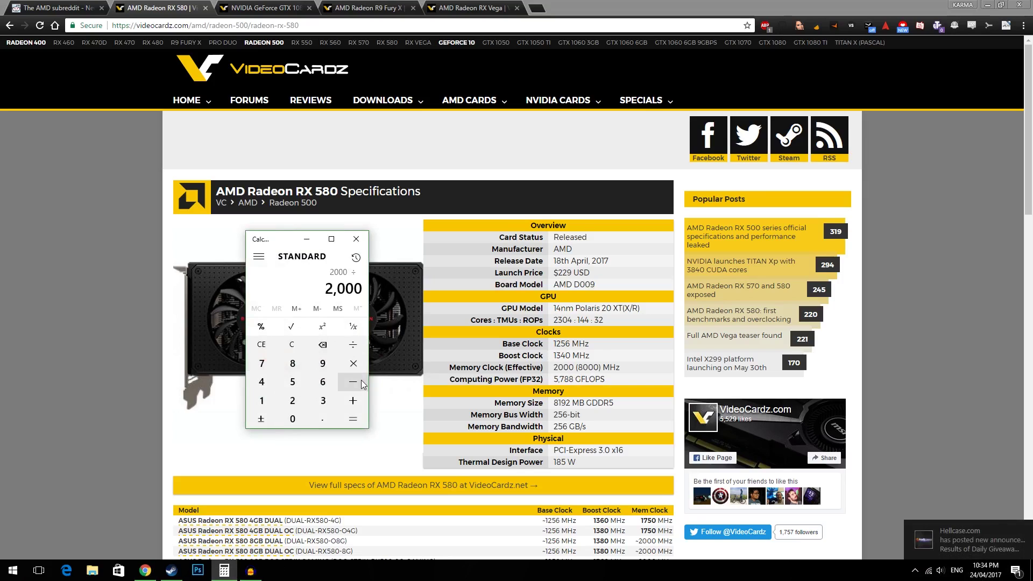
type("2")
key("Return")
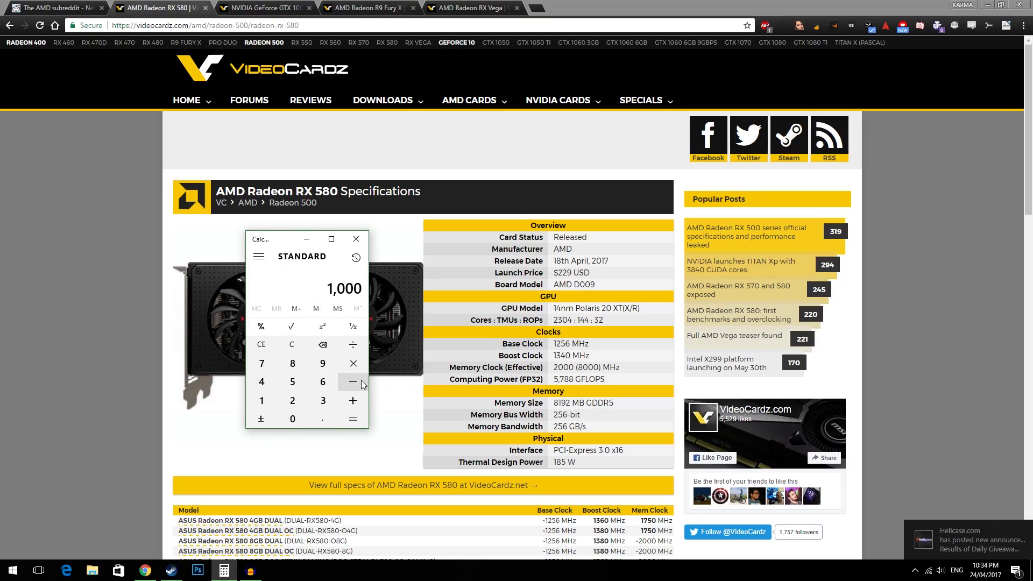
key("asterisk")
type("8")
key("Return")
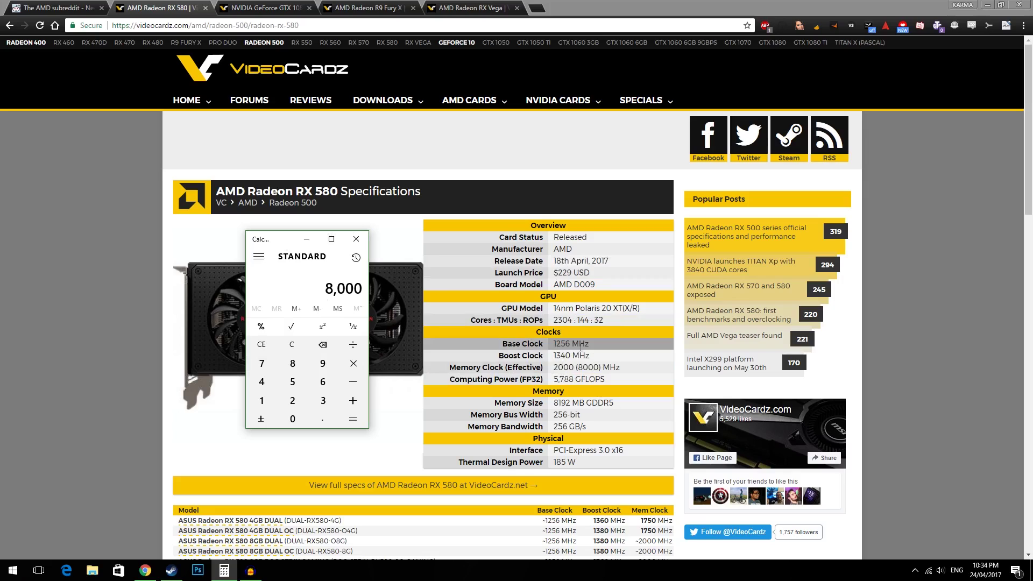
left_click(260, 348)
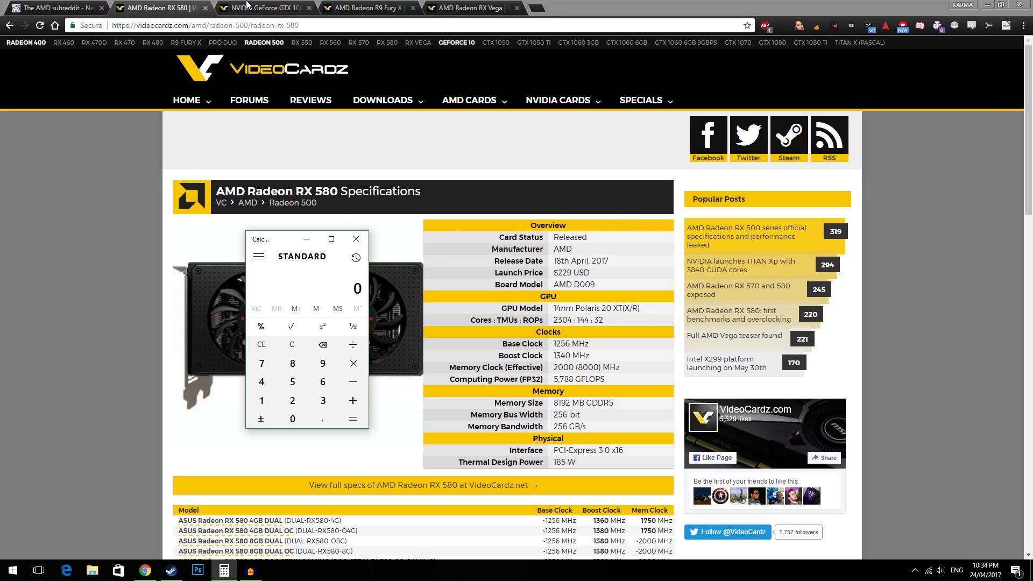
Step: On the GTX 1080 Ti page, compute 1376 ÷ 2 × 8 = 5,504 in Calculator
left_click(245, 7)
left_click(224, 570)
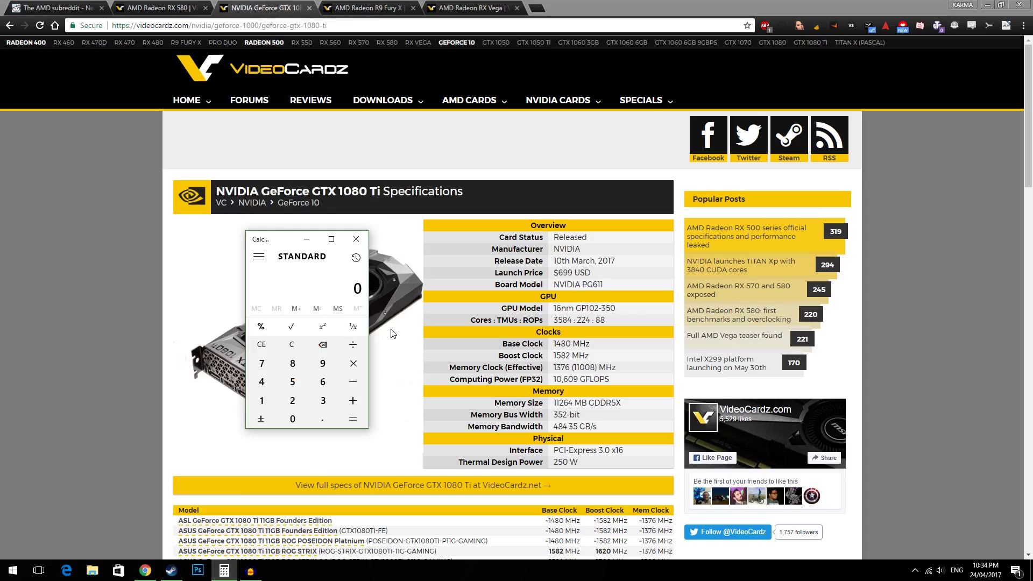
type("1376")
double_click(559, 368)
key("alt+Tab")
type("2")
key("Return")
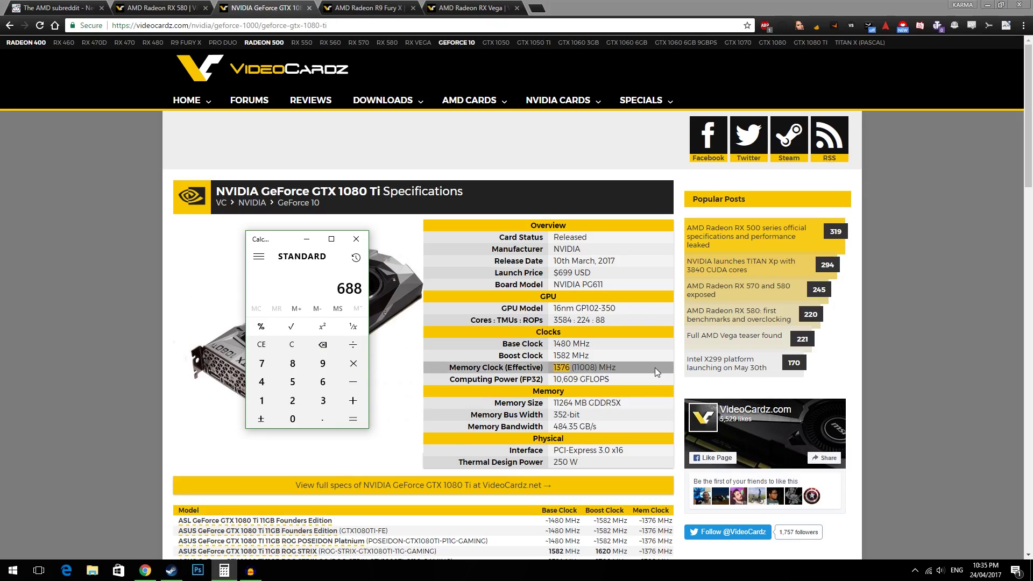
type("*8")
key("Return")
Step: Double 5,504 to 11,008, check it against the listed effective clock, and bring up the R9 Fury X specs
left_click(594, 366)
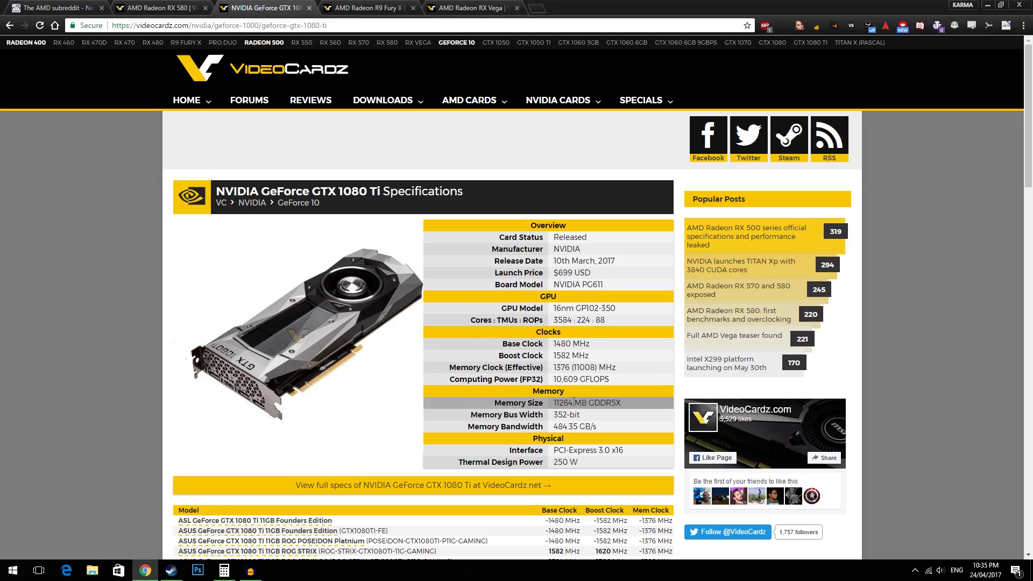
left_click(225, 570)
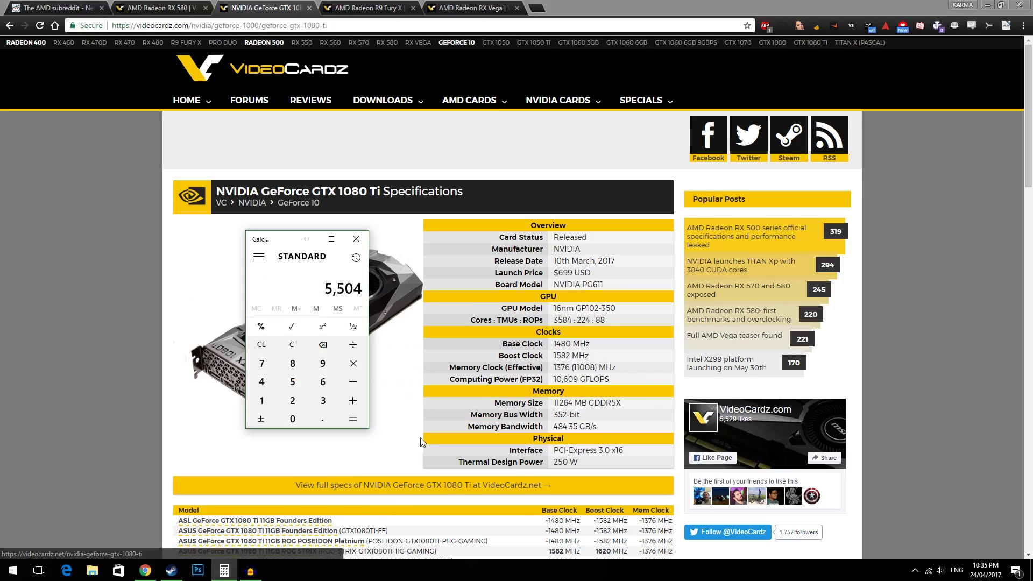
type("*2")
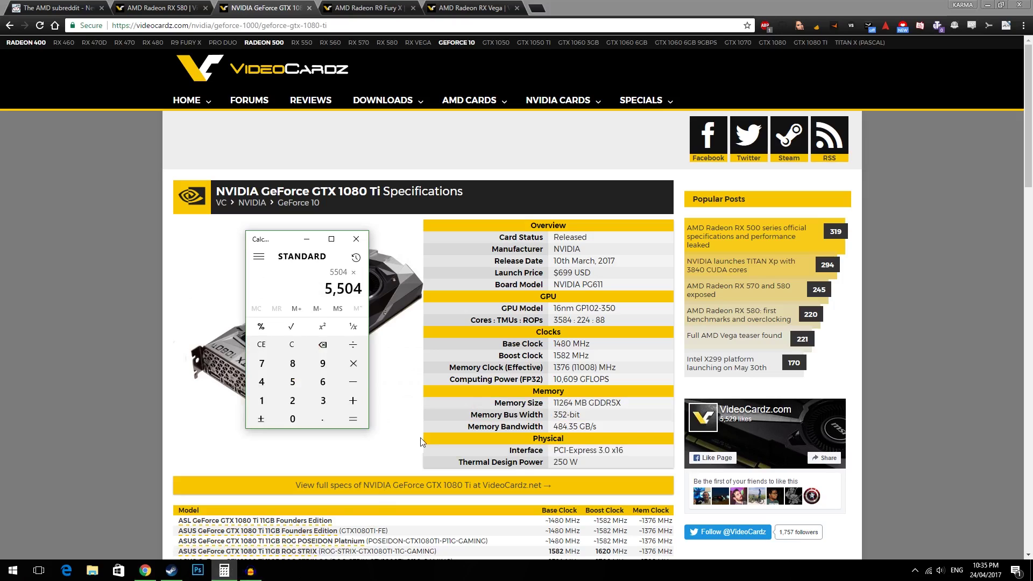
key("Return")
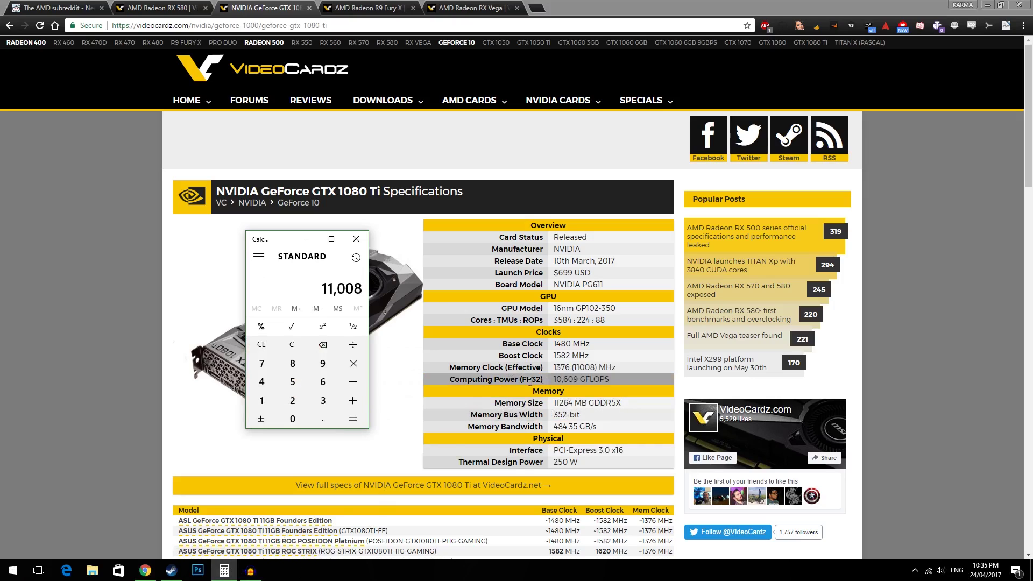
left_click(578, 367)
left_click_drag(579, 367, 574, 367)
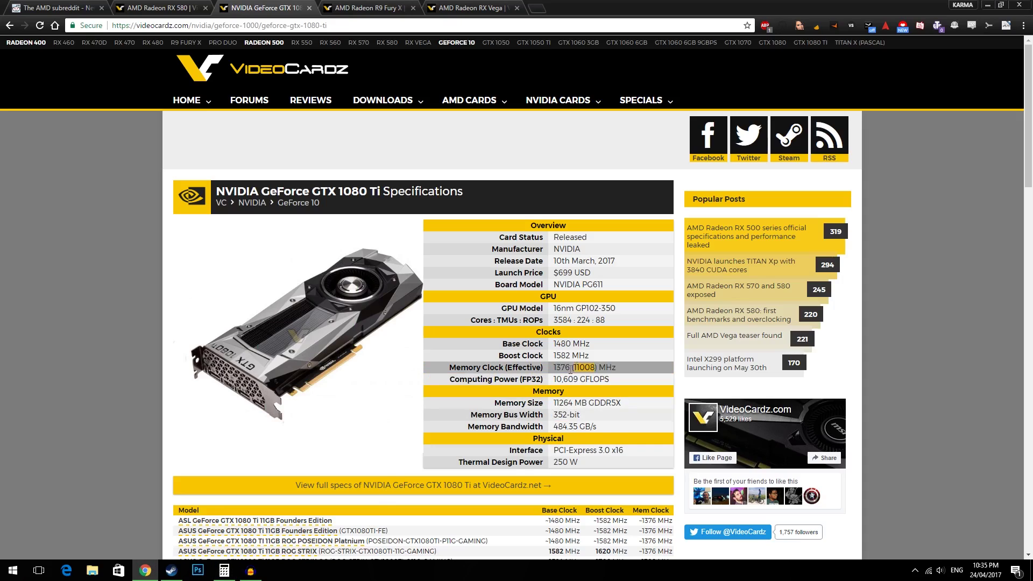
left_click(224, 570)
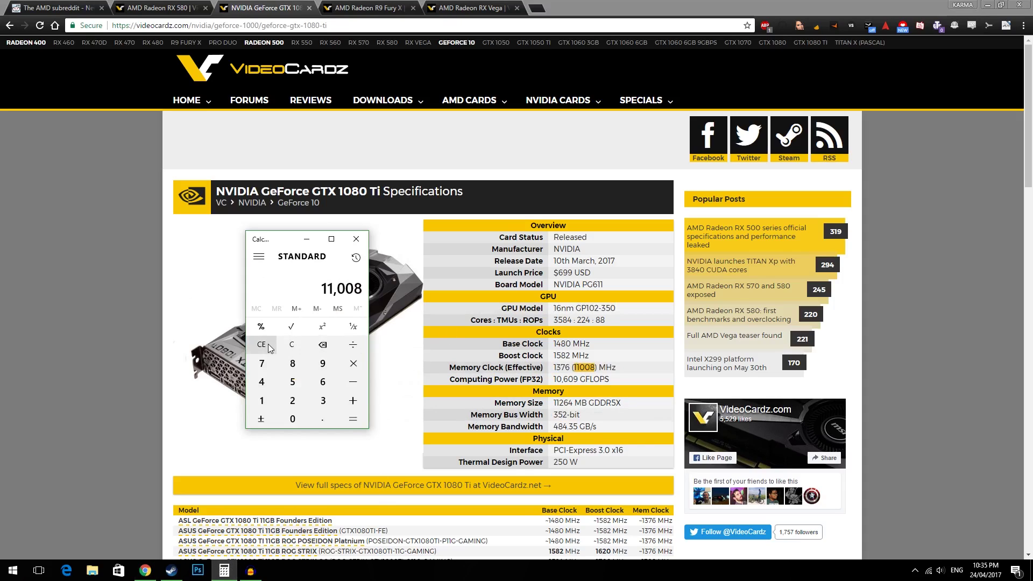
left_click(363, 8)
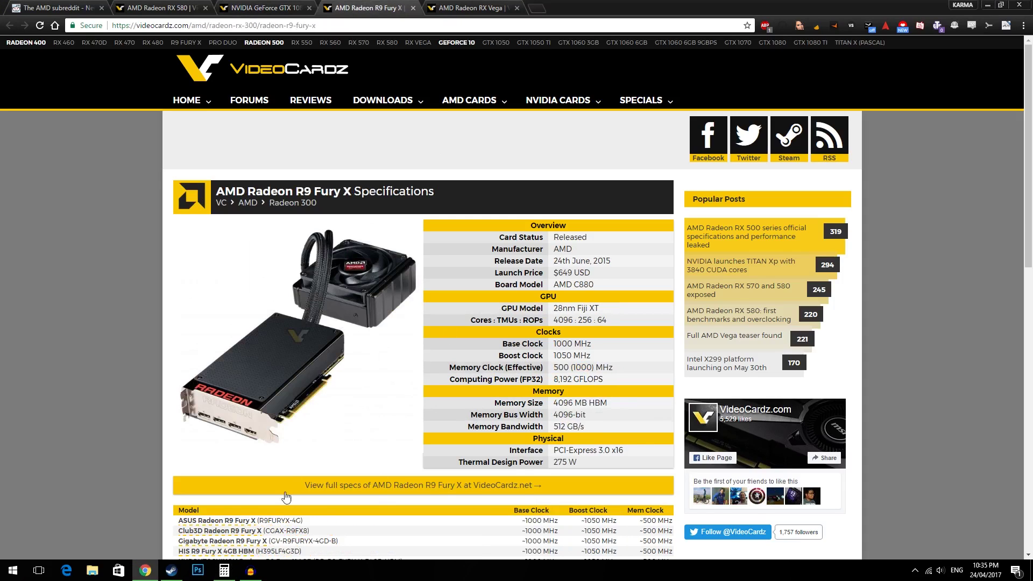
Step: Clear the 11,008 result and compute 500 ÷ 2 × 4 = 1,000 for the R9 Fury X
left_click(225, 572)
left_click(274, 350)
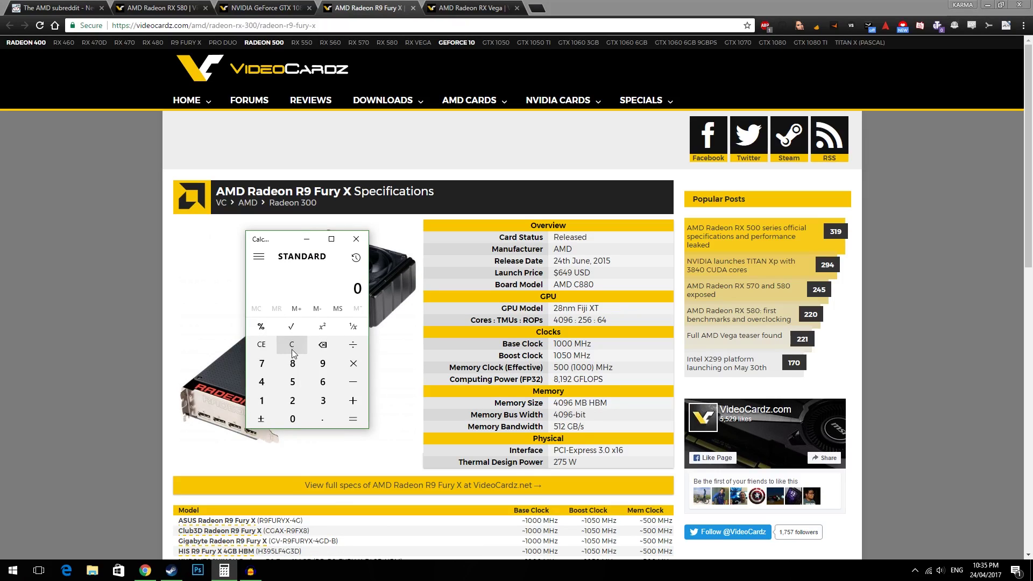
type("500")
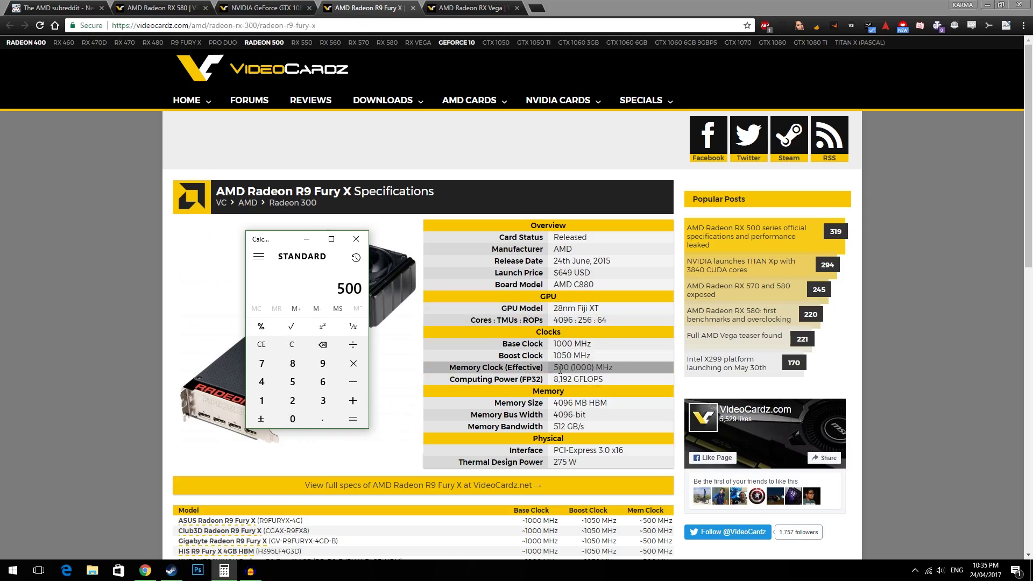
type("/2")
key("Return")
type("*4")
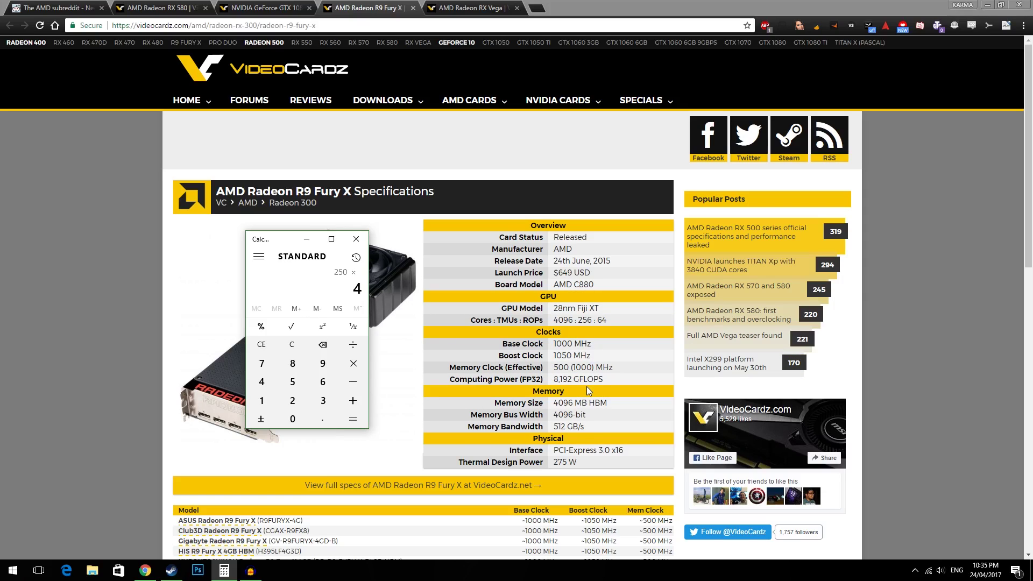
key("Return")
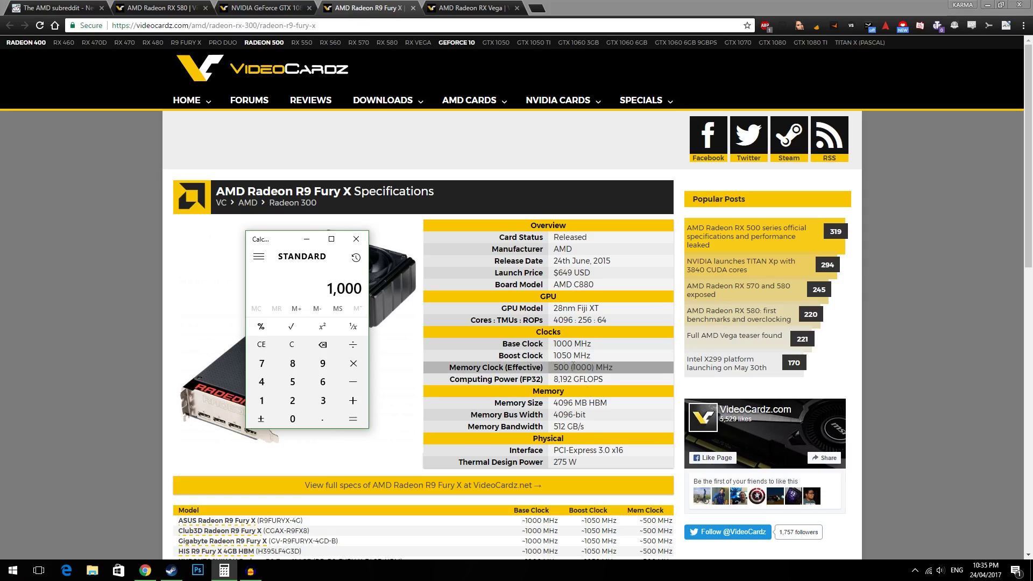
Step: Match 1,000 against the page's 1000 MHz effective clock, then reset Calculator to 0
double_click(573, 366)
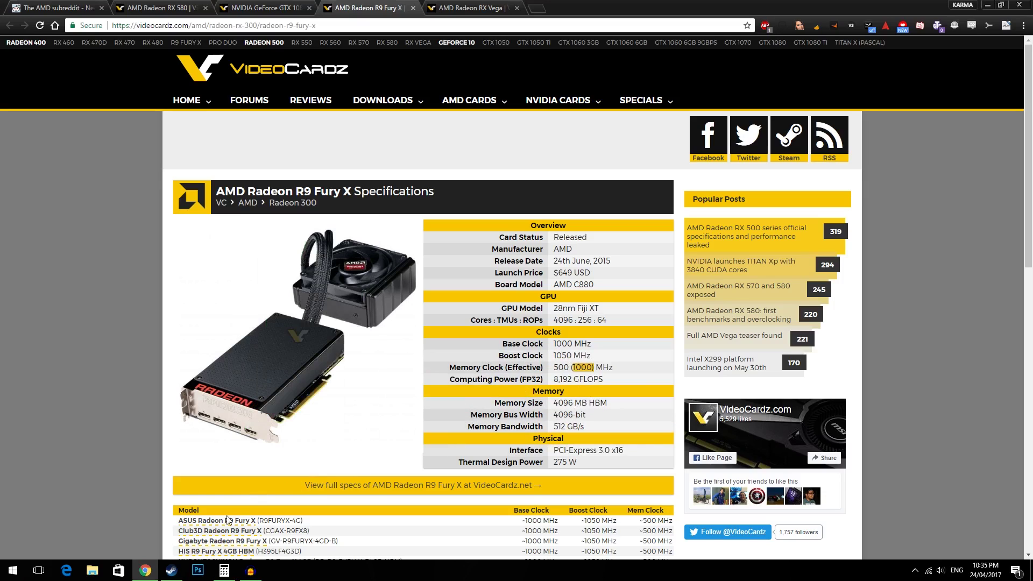
left_click(224, 570)
left_click(272, 347)
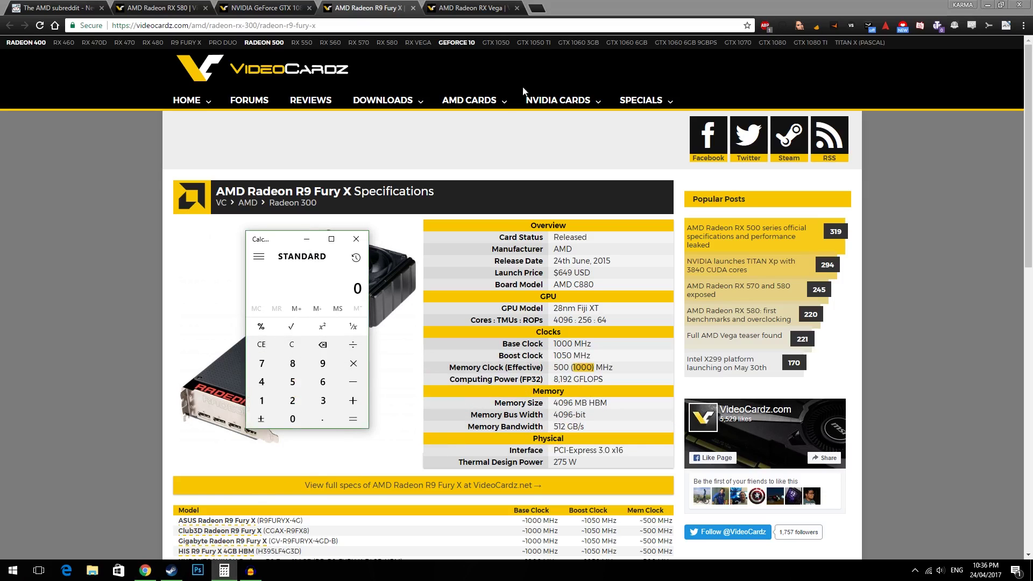
left_click(487, 8)
Step: Compute 400 × 4 = 1,600 from the RX Vega's 400 MHz memory clock
left_click(223, 570)
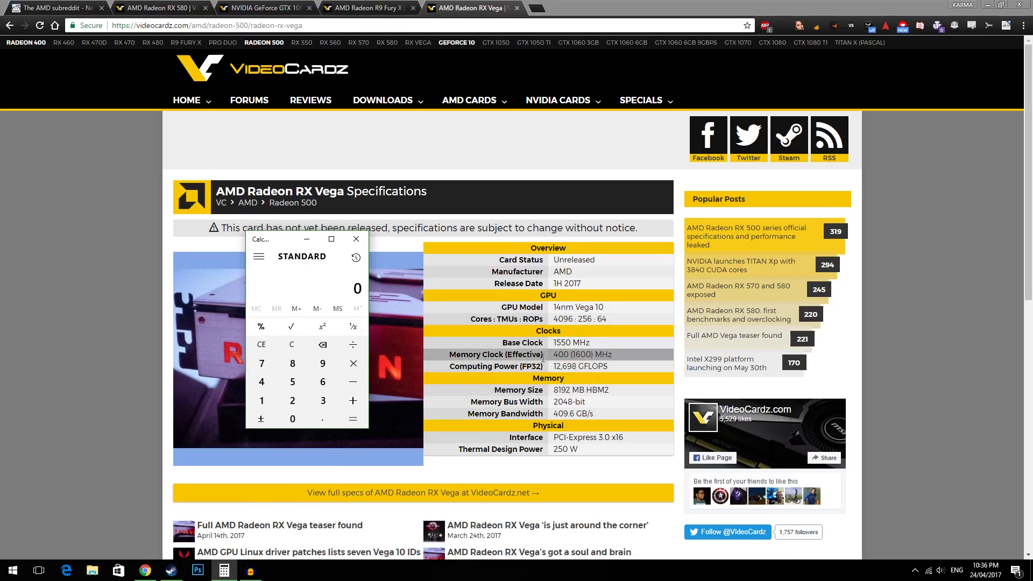
double_click(560, 354)
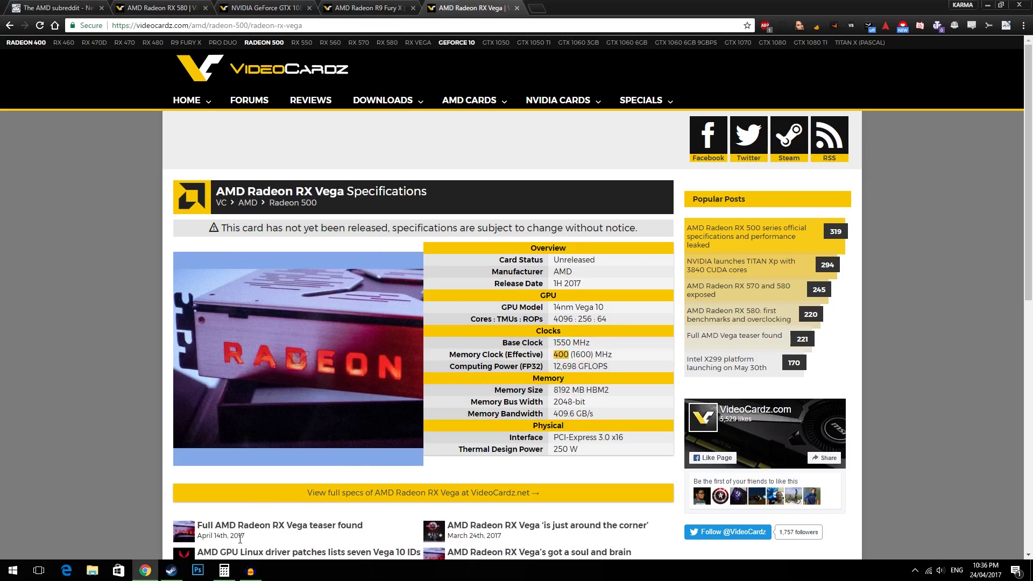
left_click(231, 570)
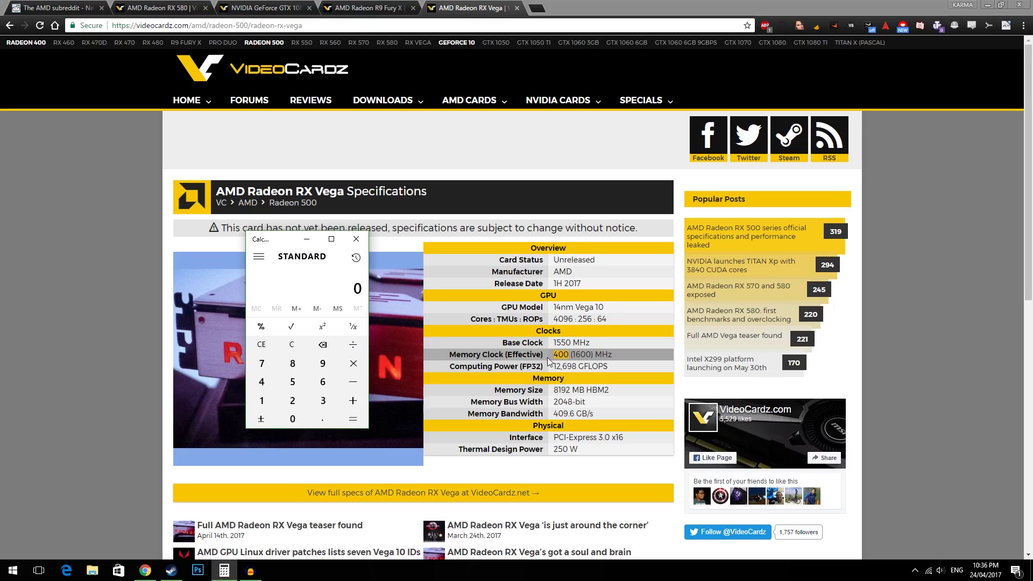
type("400*4")
key("Return")
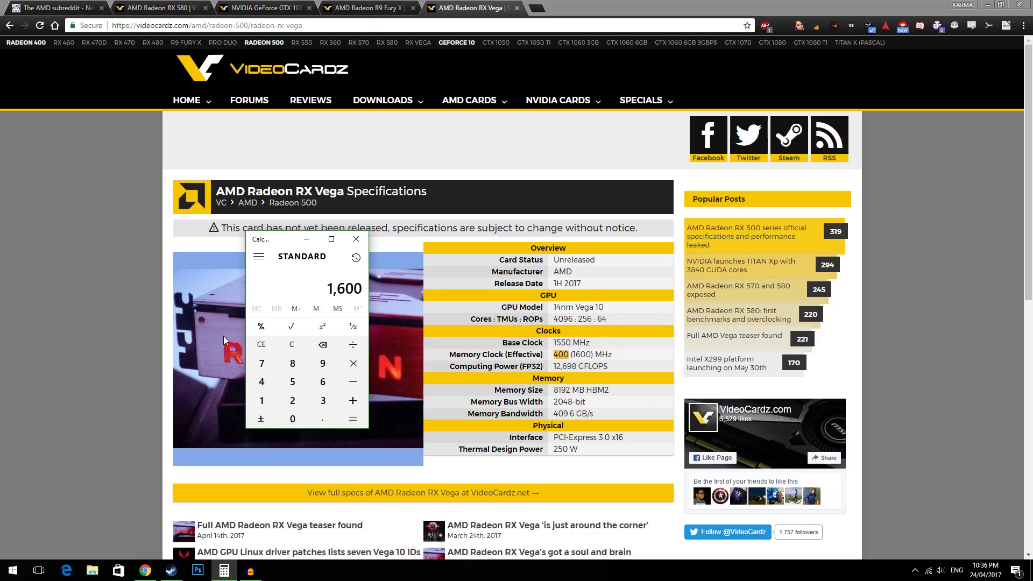
Step: Clear Calculator and locate the 256 GB/s bandwidth on the RX 580 specs page
left_click(261, 344)
left_click(176, 7)
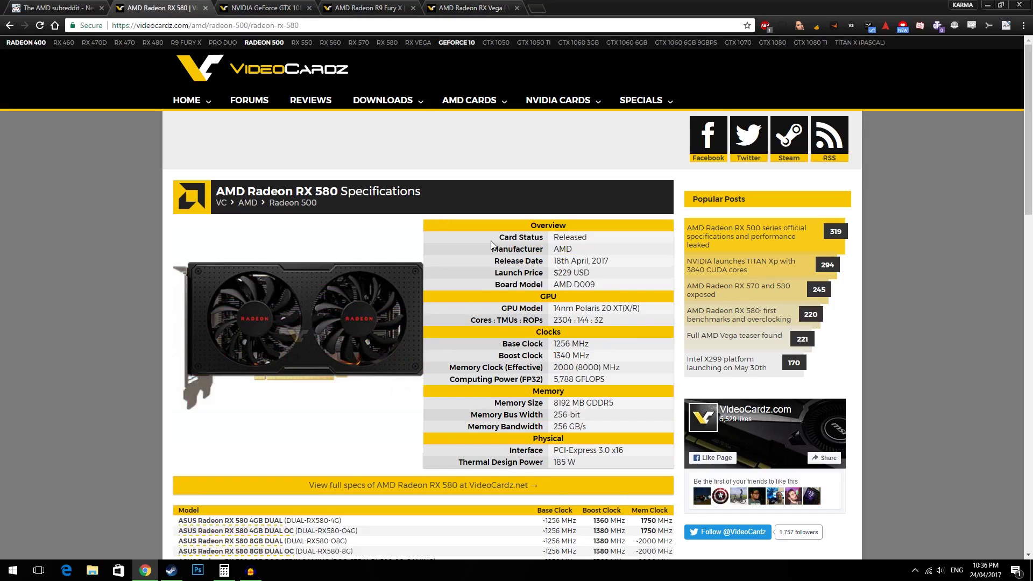
left_click_drag(552, 426, 586, 428)
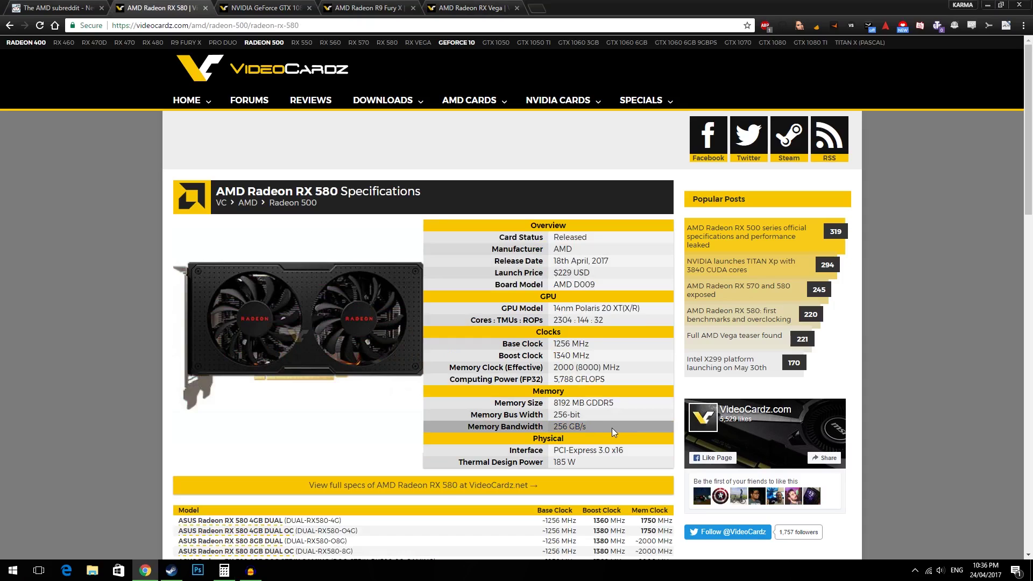
left_click(611, 428)
left_click(224, 570)
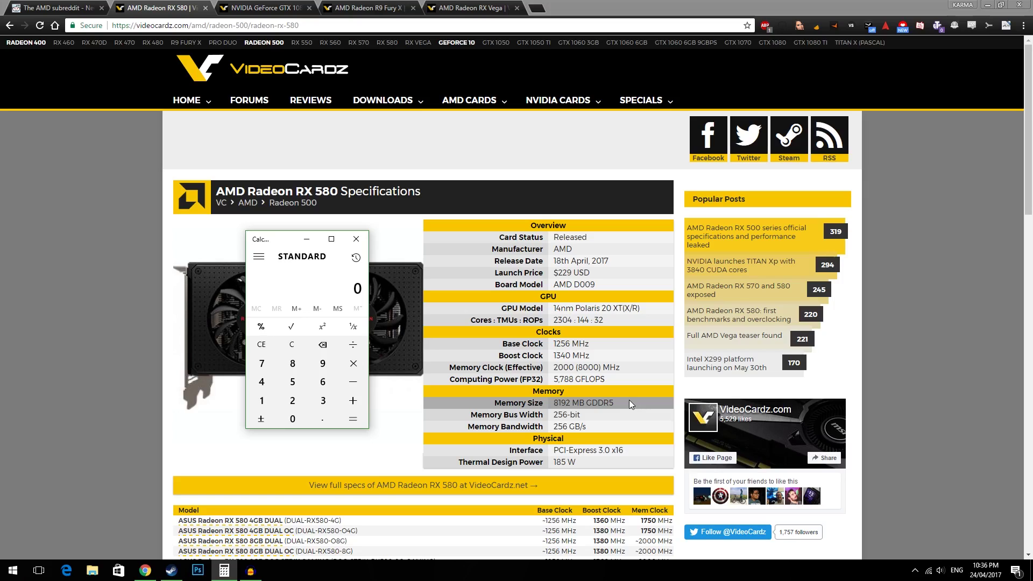
Step: Compute 2000 ÷ 2 × 8 × 256 ÷ 8 = 256,000 for the RX 580 bandwidth
type("2000/2")
key("Return")
type("*8")
key("Return")
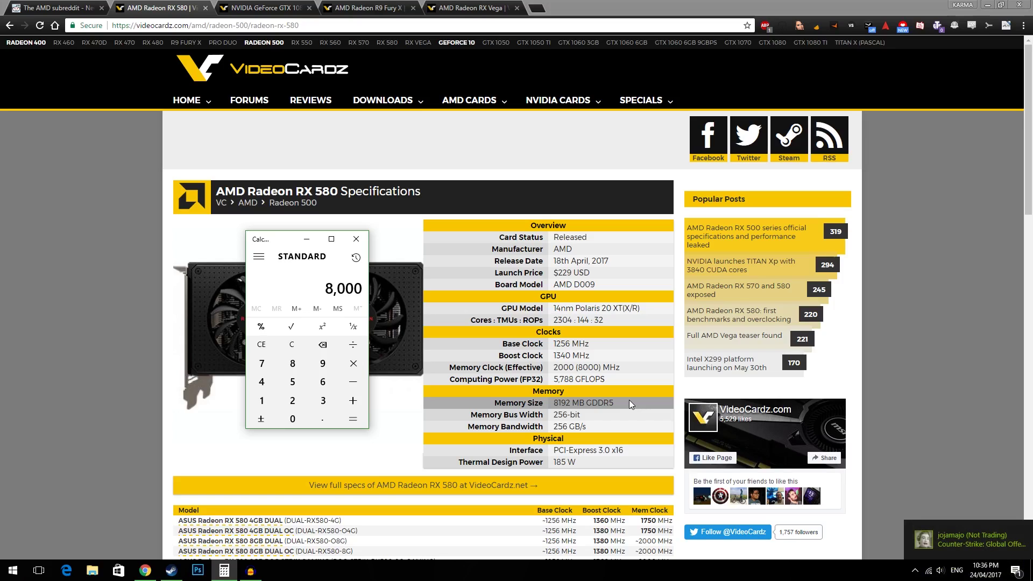
type("*256")
key("Return")
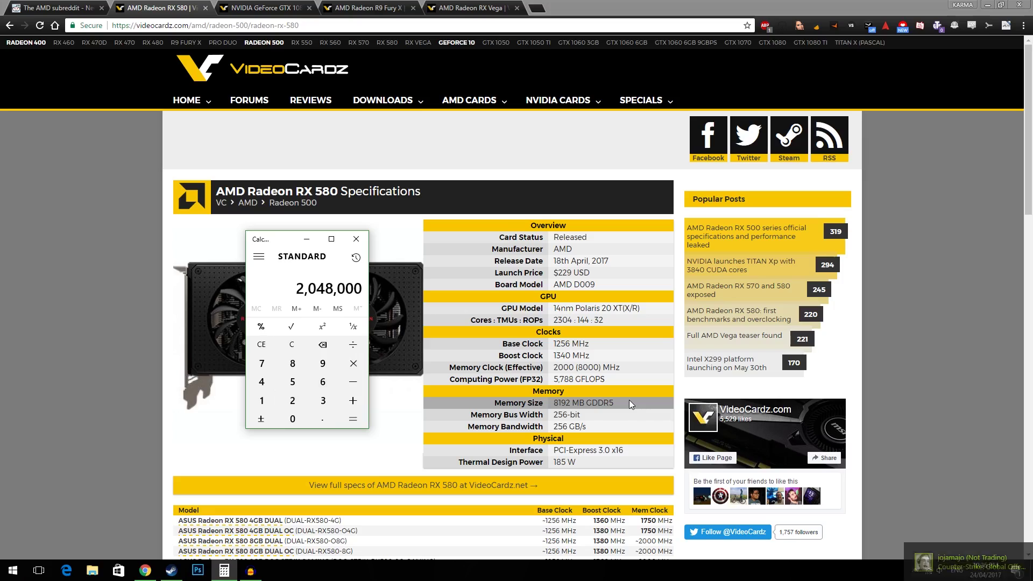
type("/8")
key("Return")
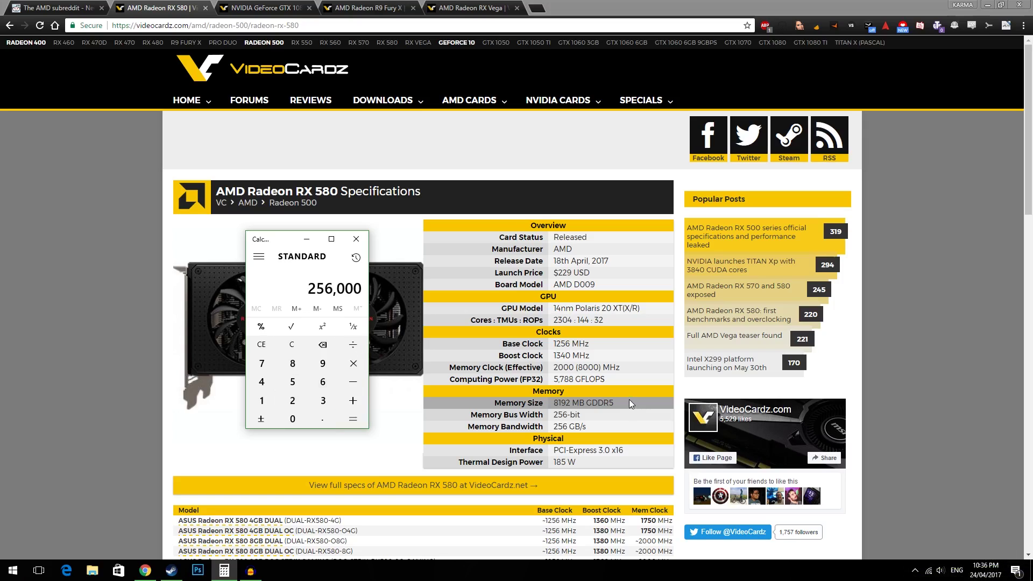
Step: Recalculate as 2000 ÷ 2 × 256 = 256,000, then reset Calculator
left_click(253, 349)
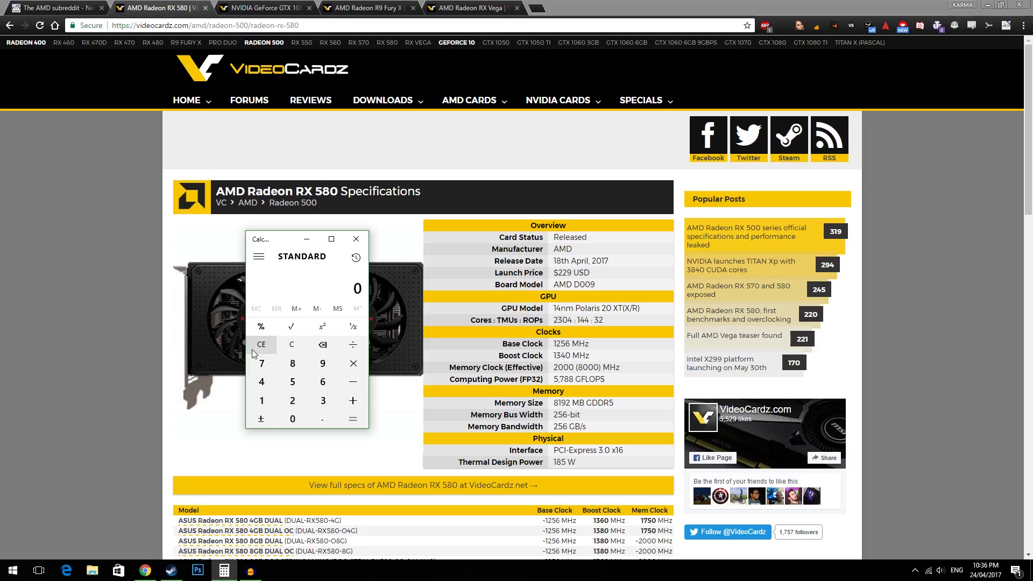
type("2,000")
key("slash")
type("2")
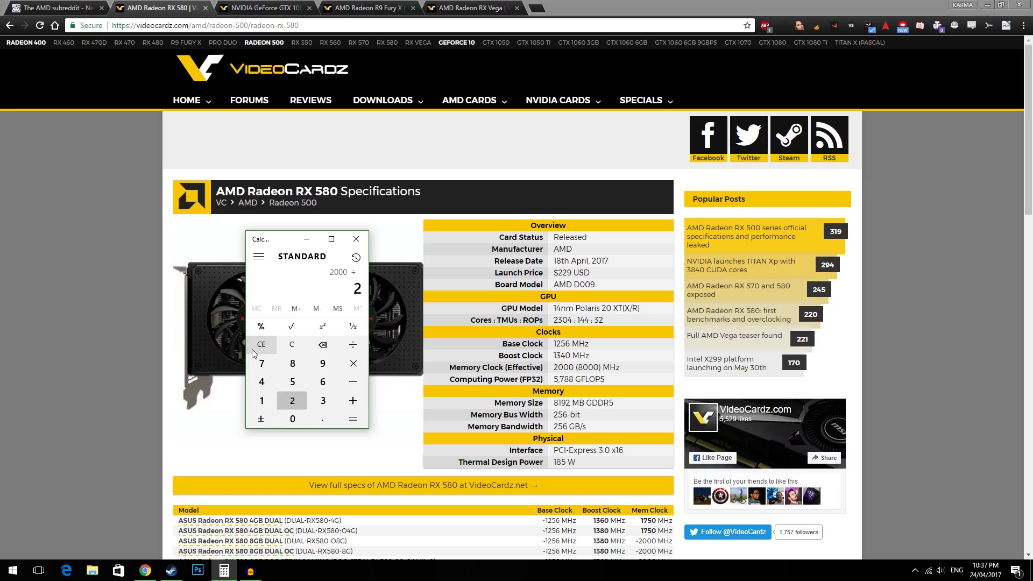
key("asterisk")
type("256")
key("Return")
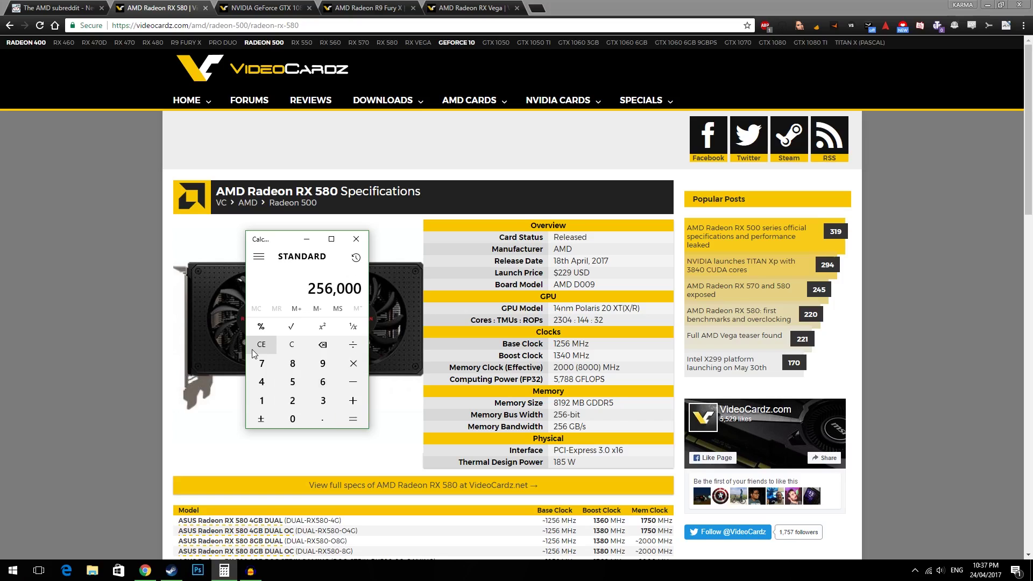
key("Escape")
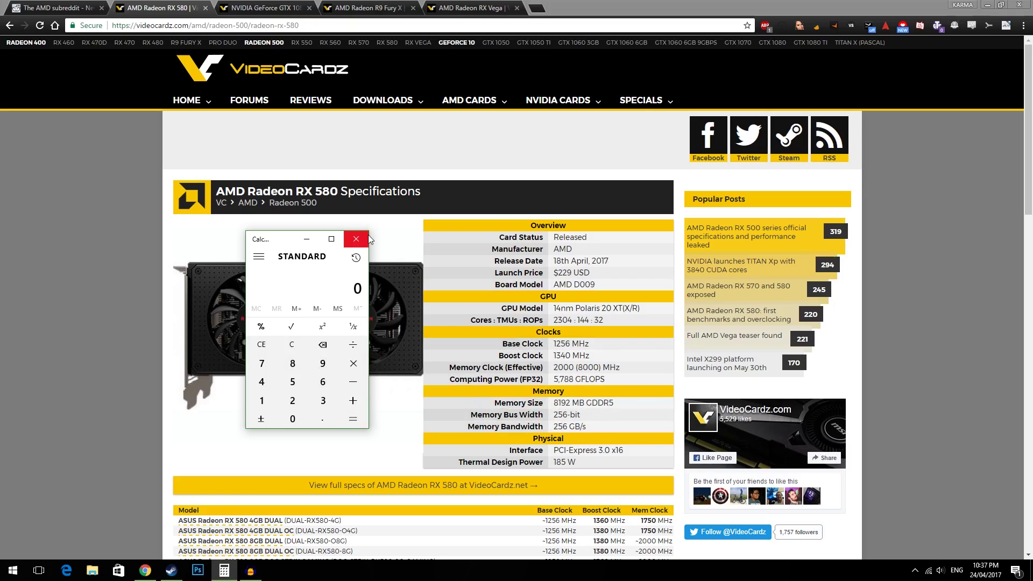
Step: On the GTX 1080 Ti page, compute 1376 ÷ 2 × 8 × 2 = 11,008
left_click(263, 8)
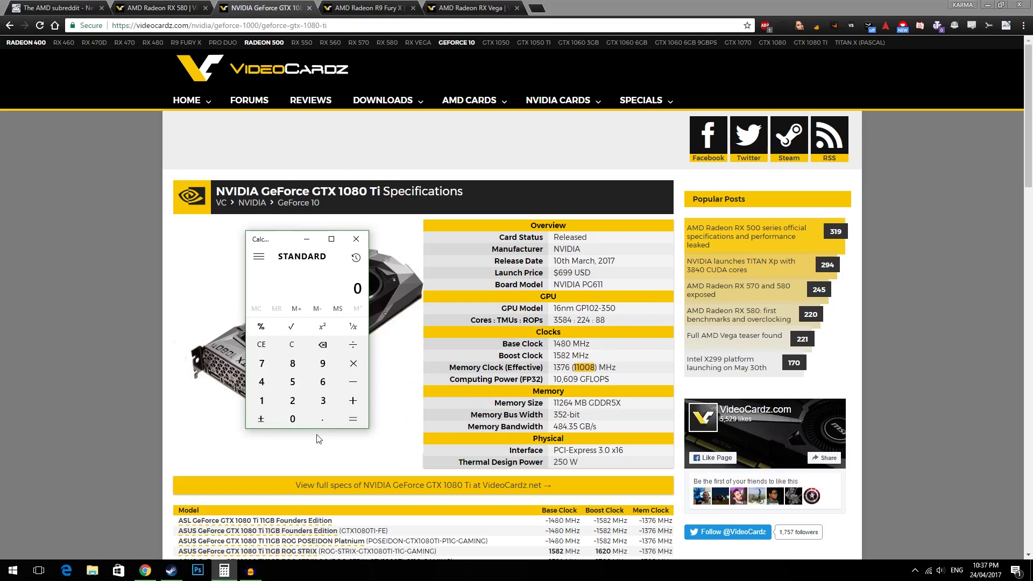
left_click(630, 401)
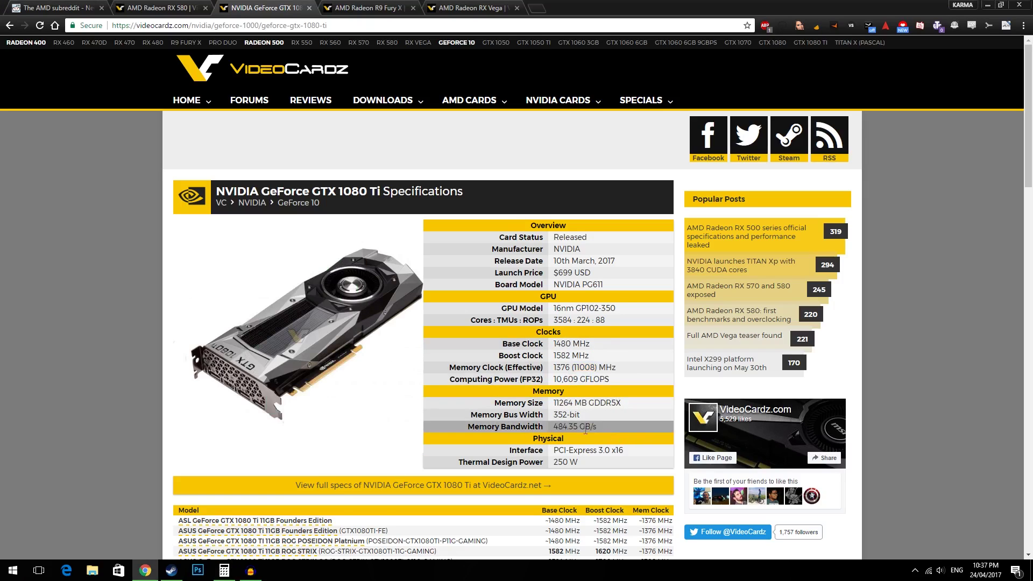
left_click(224, 570)
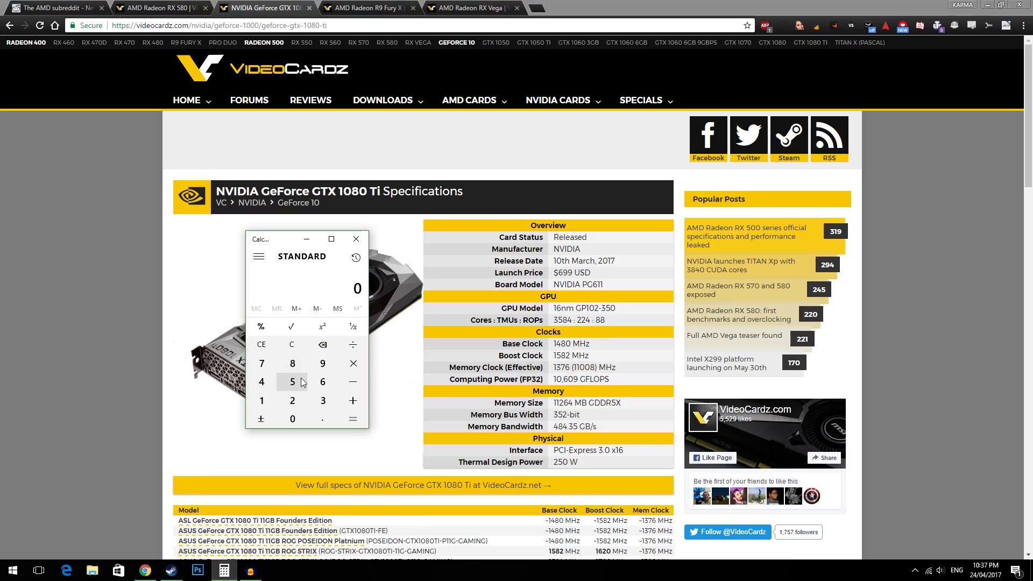
type("1376/2")
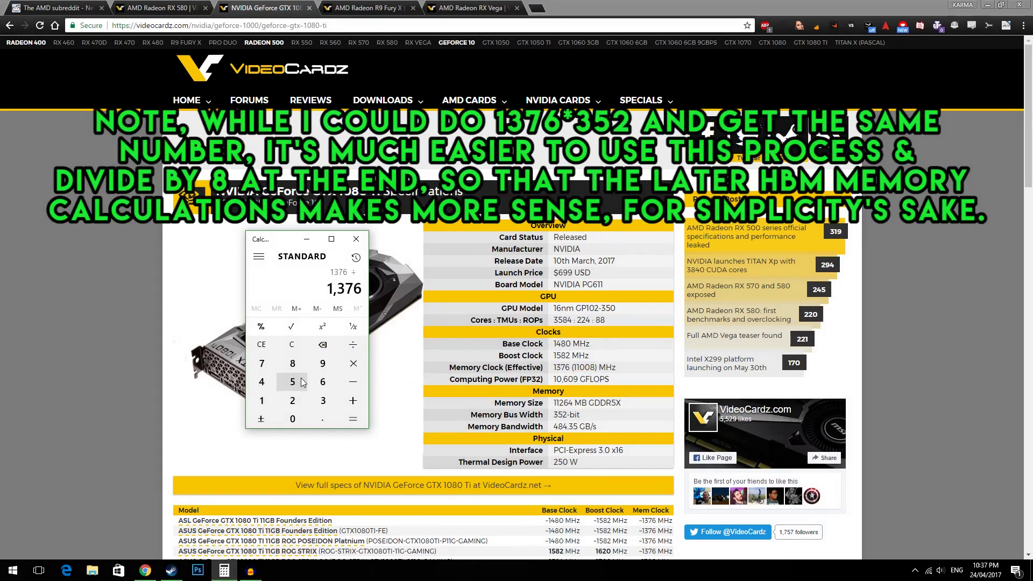
key("Return")
type("*8")
key("Return")
type("*2")
key("Return")
Step: Multiply 11,008 by the 352-bit bus and divide by 8 for 484,352, then clear
type("*25")
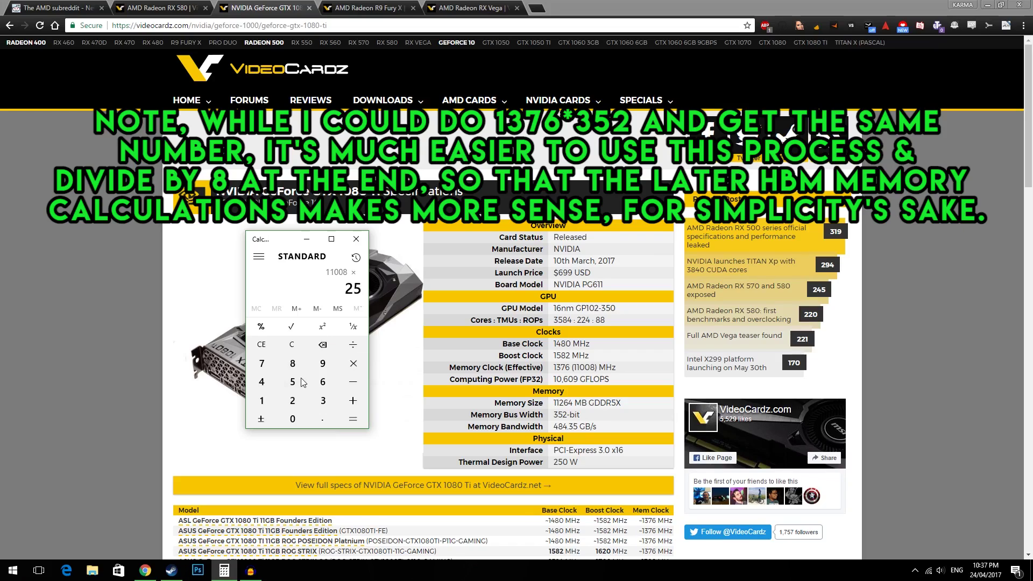
key("BackSpace")
key("BackSpace")
type("352")
key("Return")
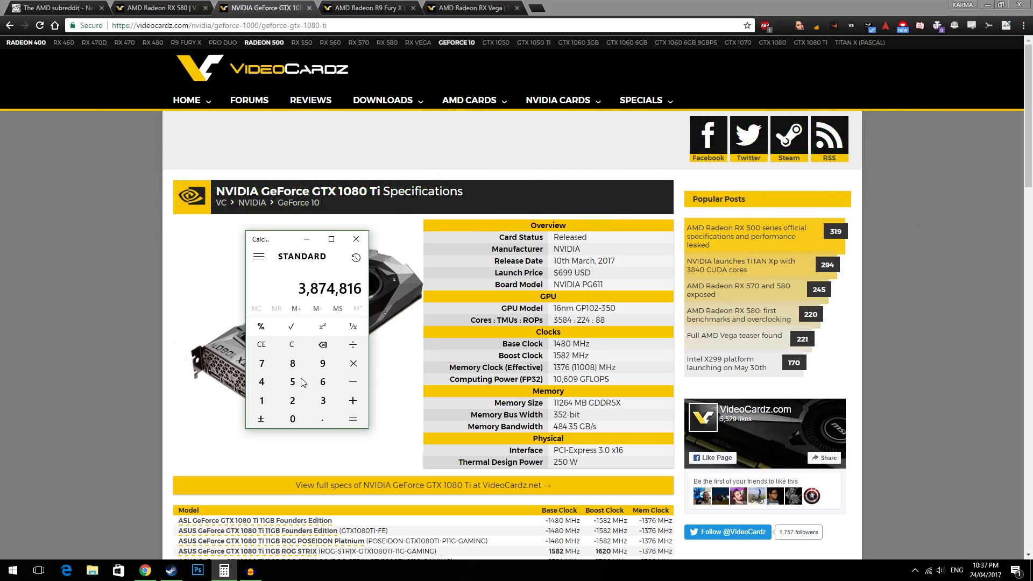
key("slash")
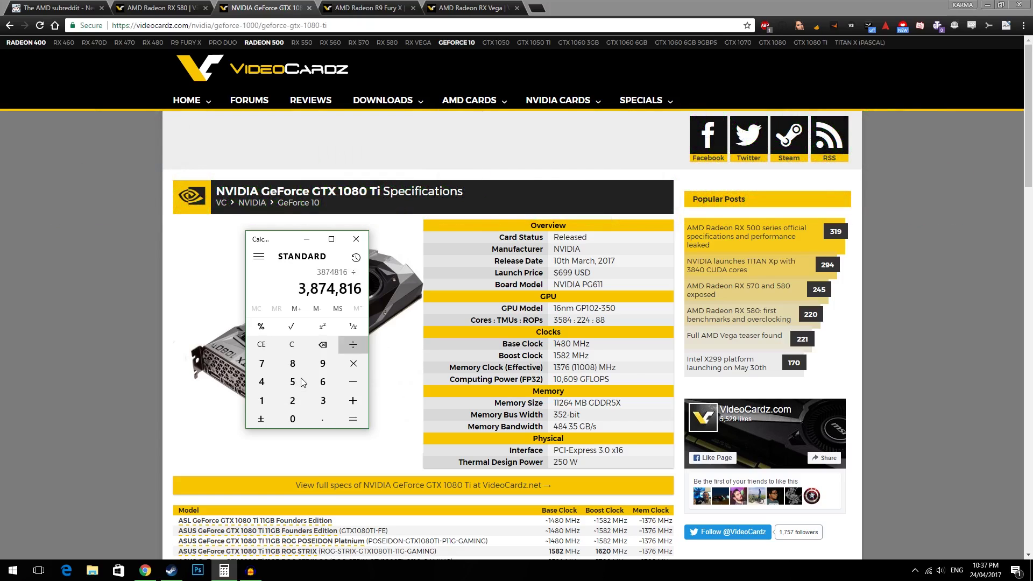
type("8")
key("Return")
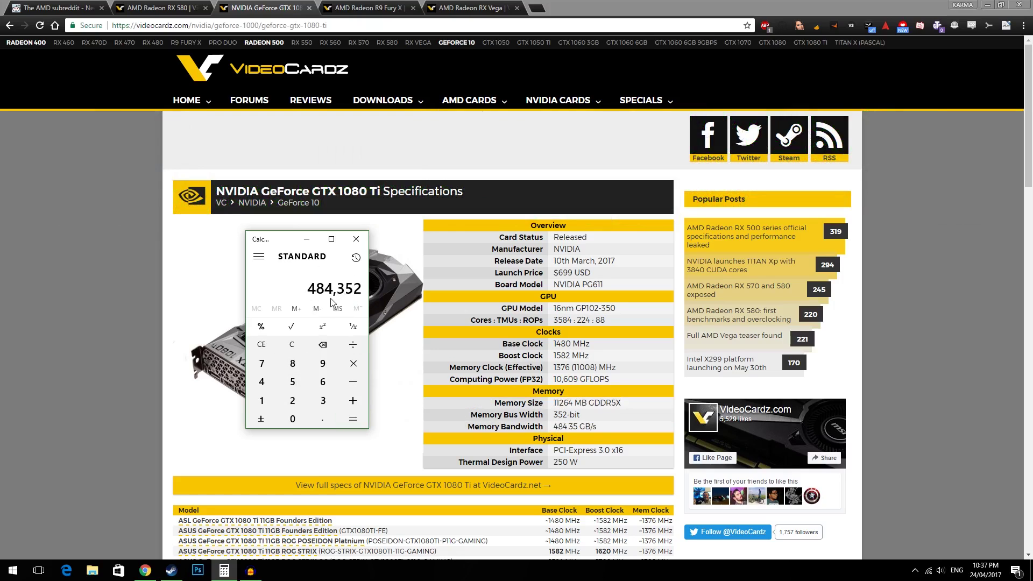
left_click(260, 346)
Step: On the R9 Fury X page, compute 500 ÷ 2 × 4 × 4096 in Calculator
left_click(360, 8)
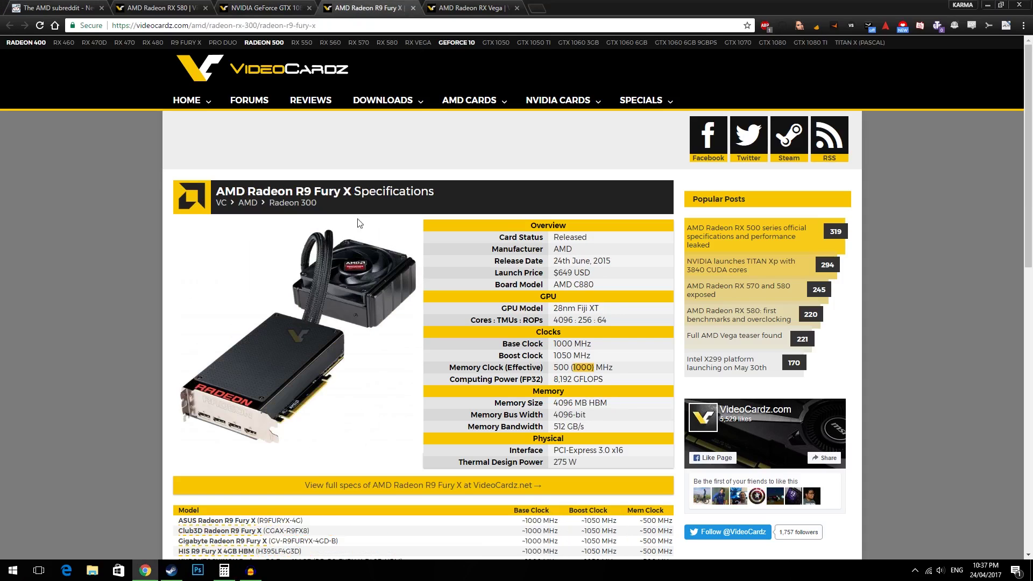
left_click(224, 570)
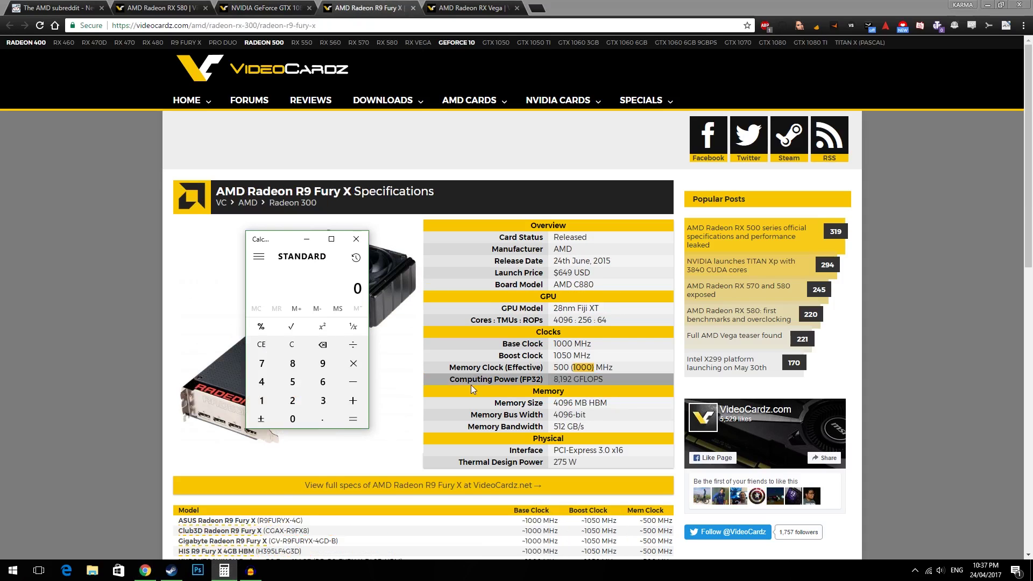
type("500/2")
key("Return")
type("*4")
key("Return")
type("*40")
type("96")
key("Return")
Step: Divide by 8 to get 512,000, clear Calculator, and move to the RX Vega specs
key("slash")
key("8")
key("Return")
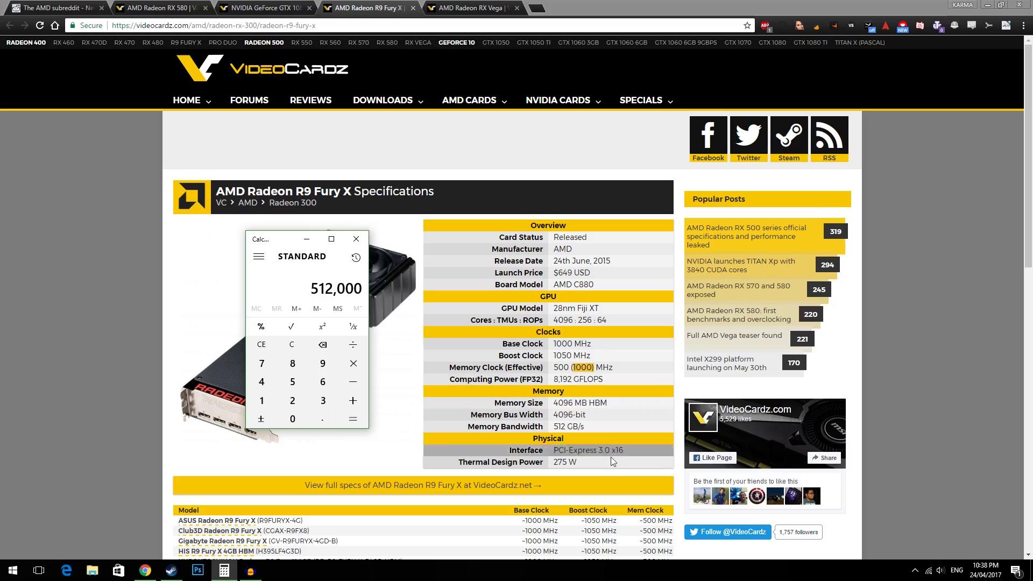
left_click(282, 347)
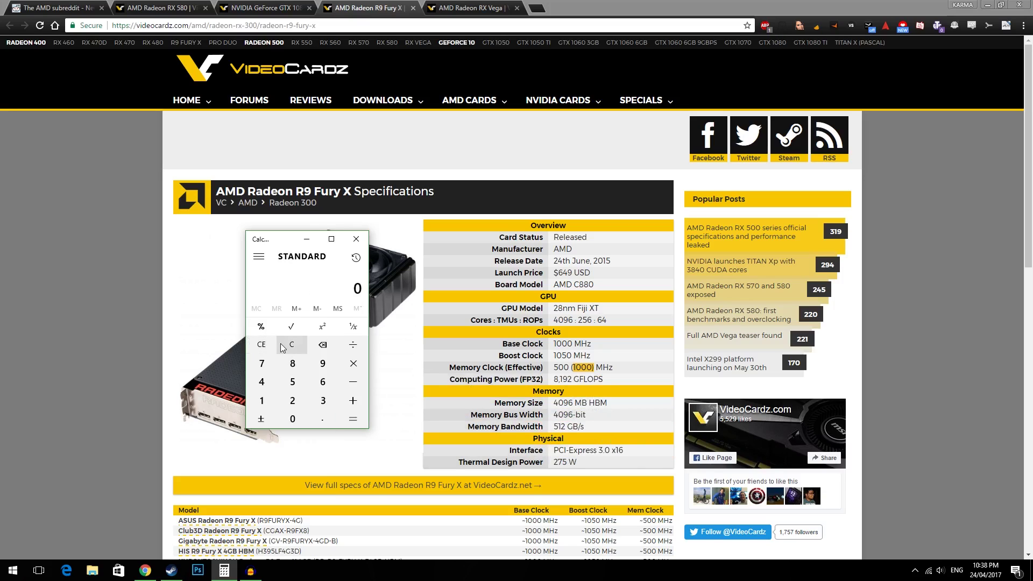
key("alt+Tab")
key("ctrl+Tab")
Step: Compute 400 × 4 × 2048 ÷ 8 = 409,600 for the RX Vega bandwidth
key("alt+Tab")
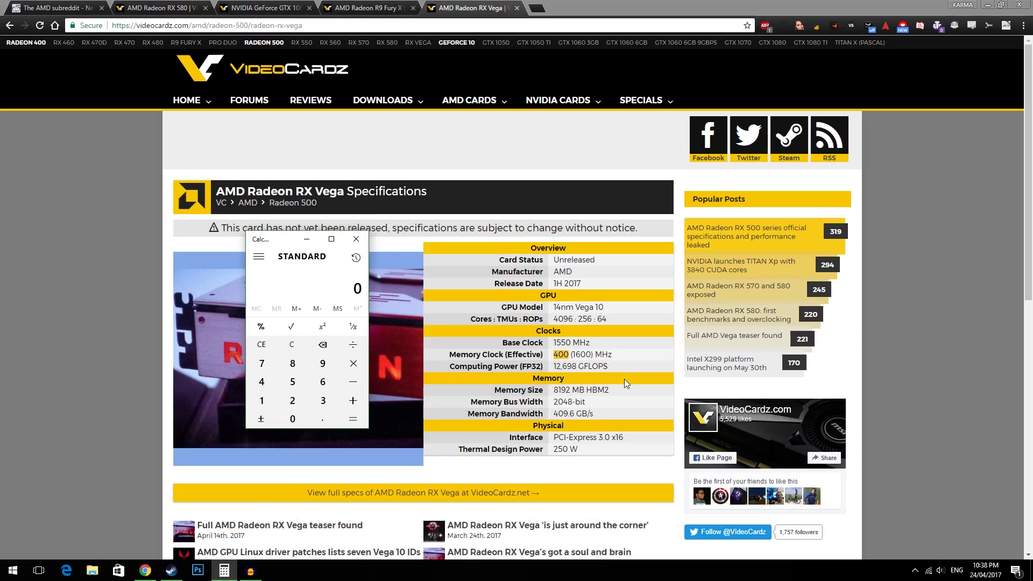
type("400*4")
key("Return")
type("*2048")
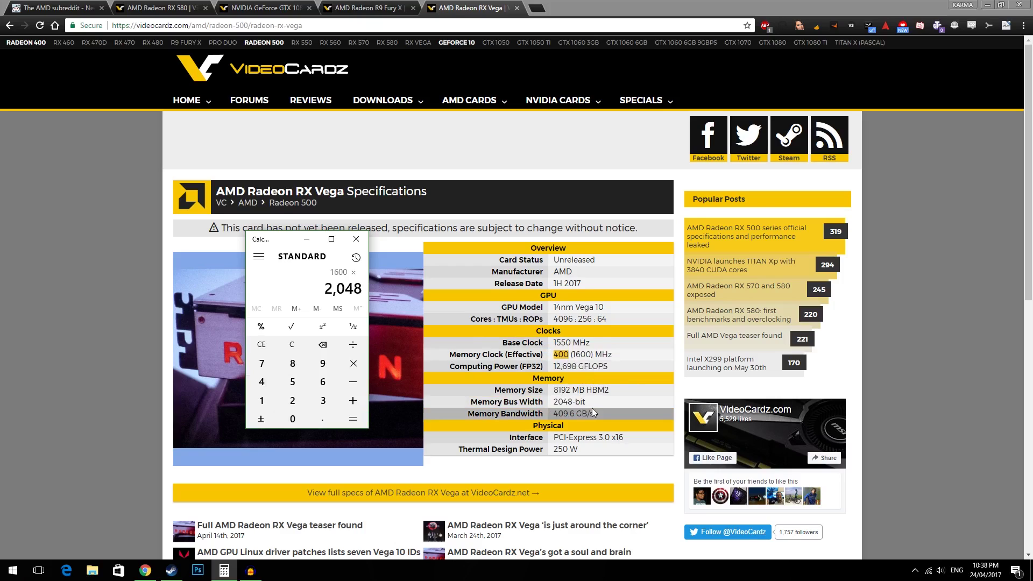
key("Return")
type("/8")
key("Return")
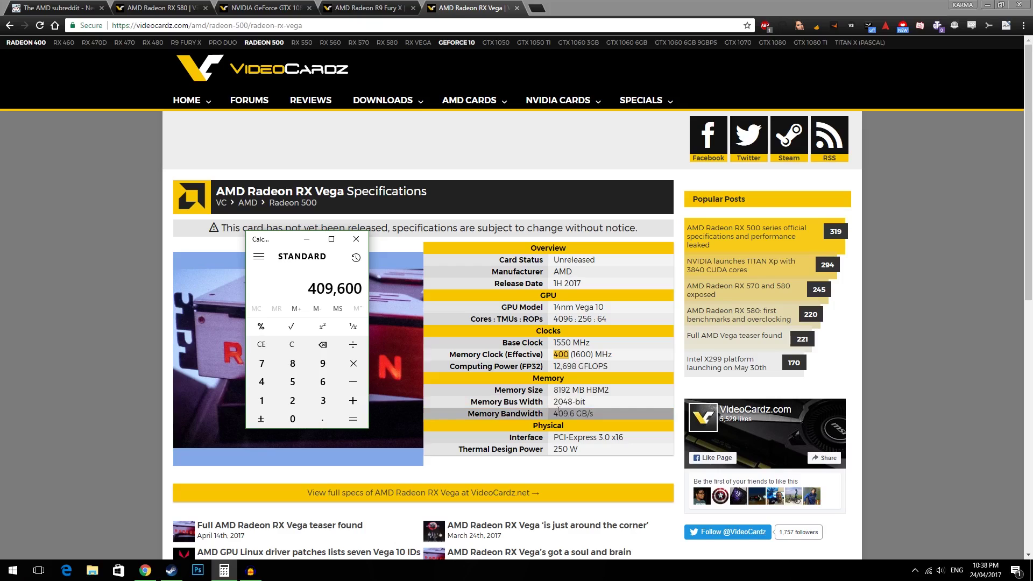